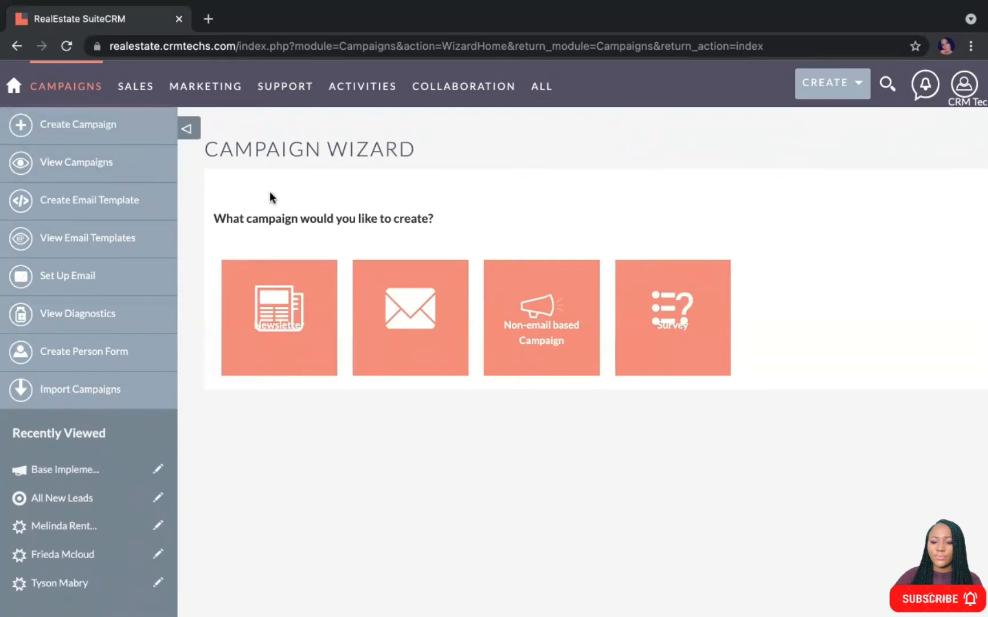
Start a new Email campaign and open Targets - Lists in a separate browser tab
{"action": "left_click", "coordinate": [425, 326]}
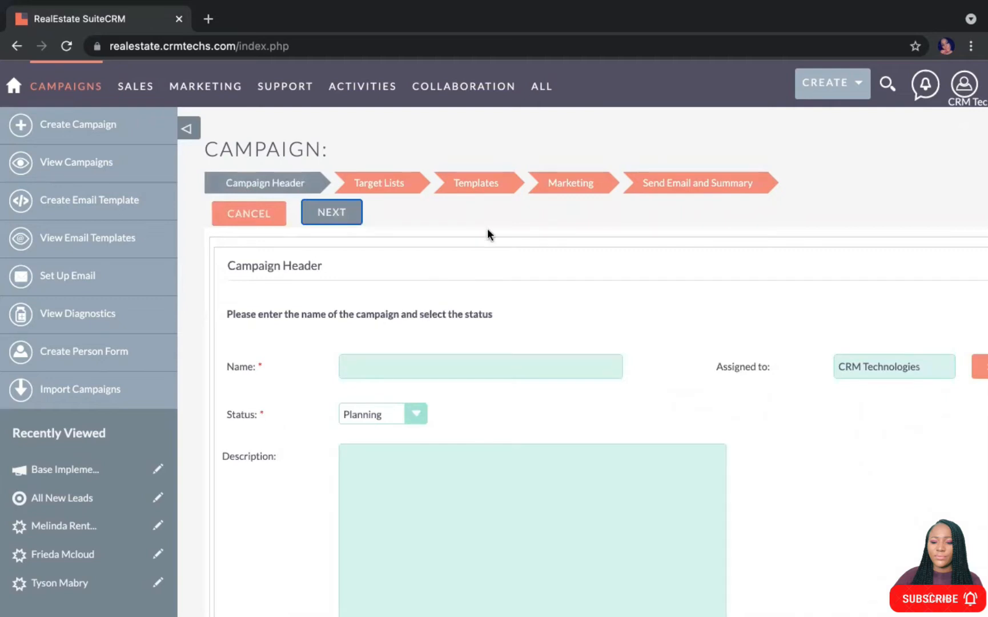
{"action": "mouse_move", "coordinate": [543, 97]}
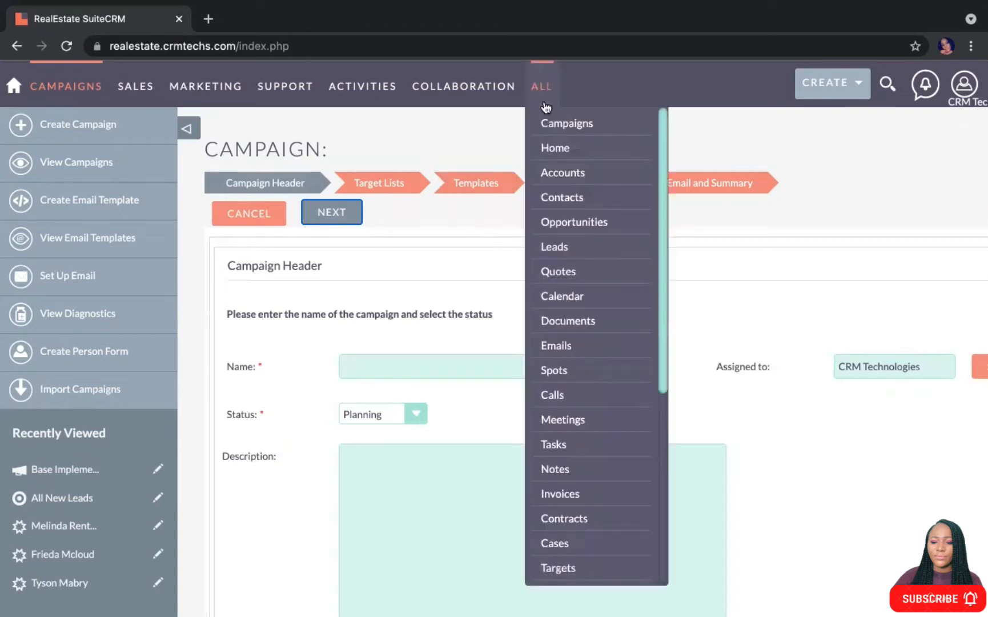
{"action": "scroll", "coordinate": [587, 414], "scroll_direction": "down", "scroll_amount": 3}
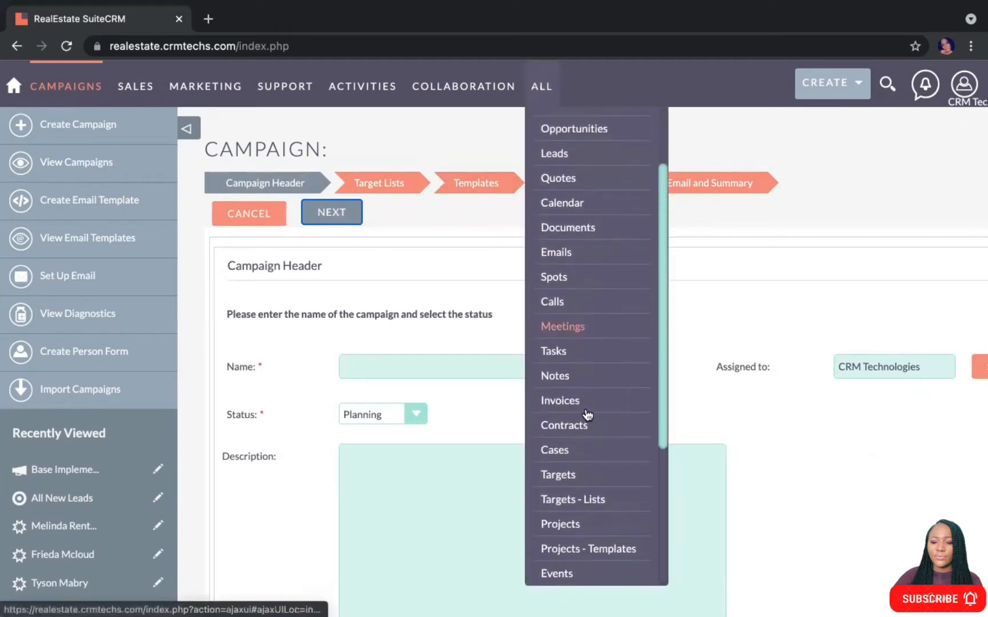
{"action": "right_click", "coordinate": [575, 401]}
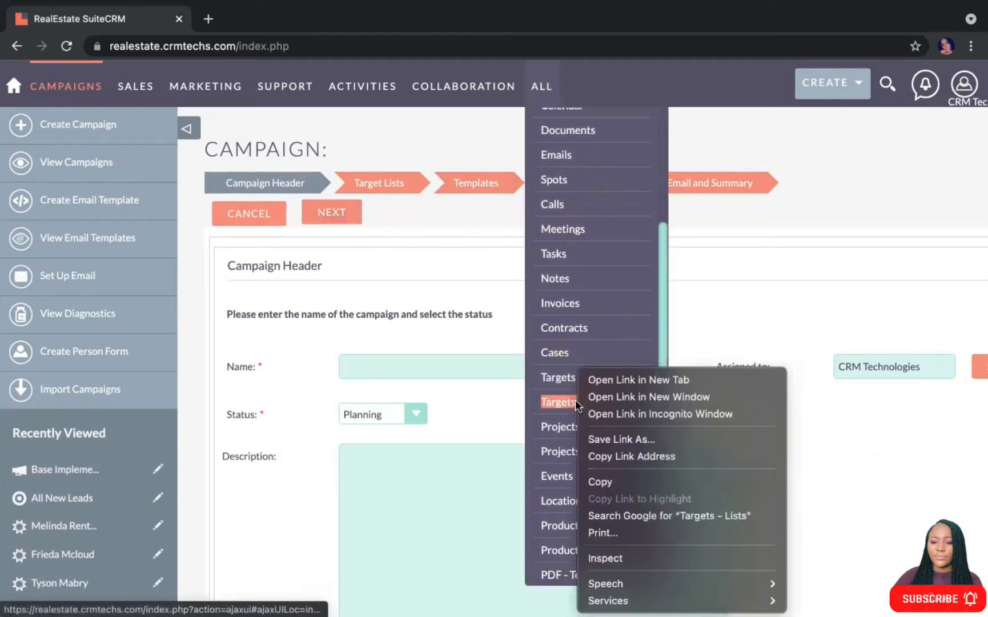
{"action": "left_click", "coordinate": [610, 379]}
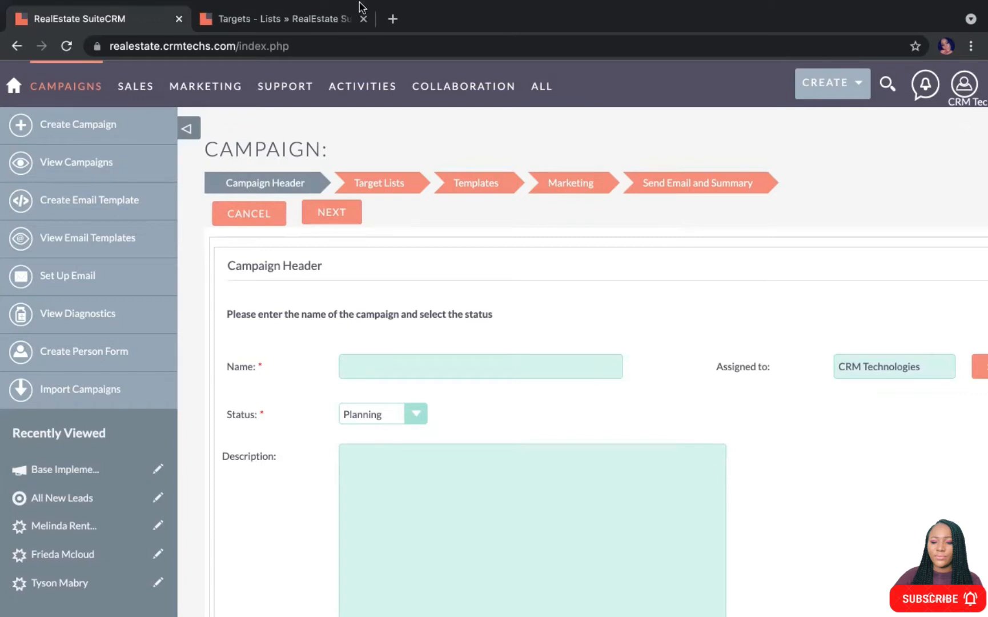
Open the Marketing > Accounts list in a third tab, view it, then return to Targets - Lists
{"action": "left_click", "coordinate": [286, 11]}
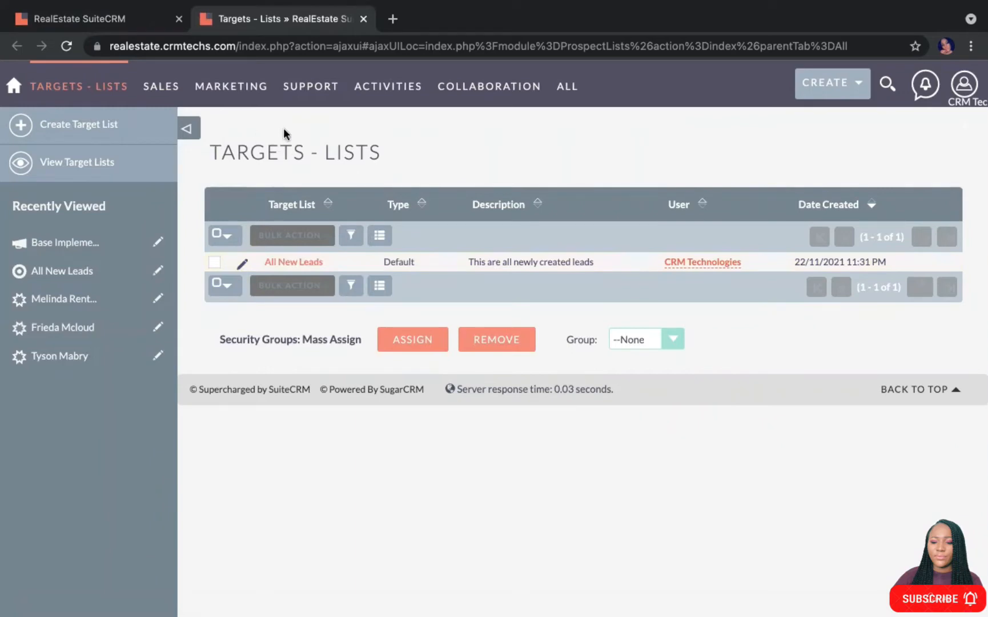
{"action": "mouse_move", "coordinate": [237, 94]}
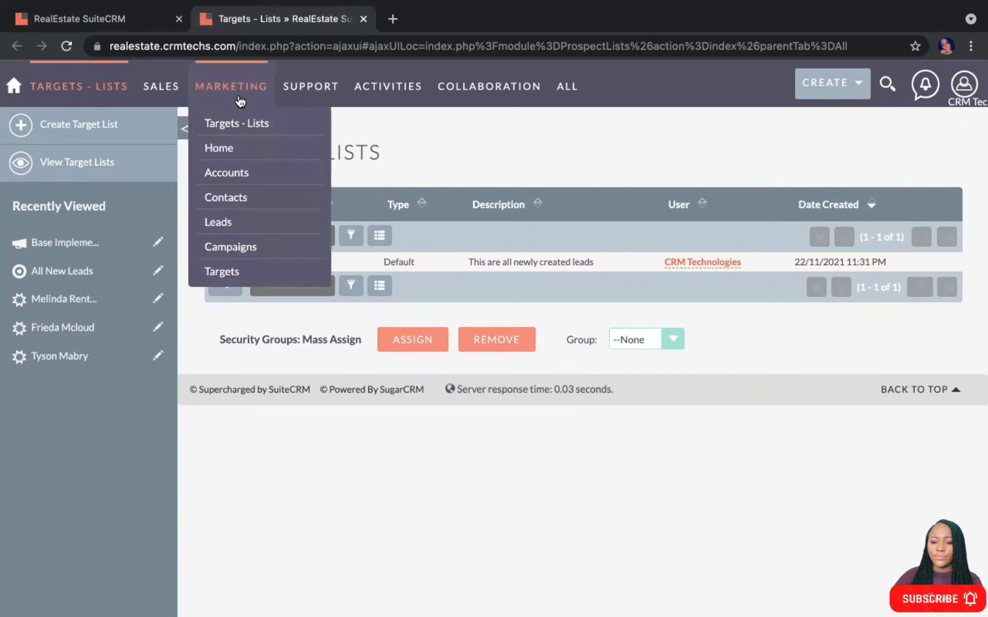
{"action": "right_click", "coordinate": [233, 175]}
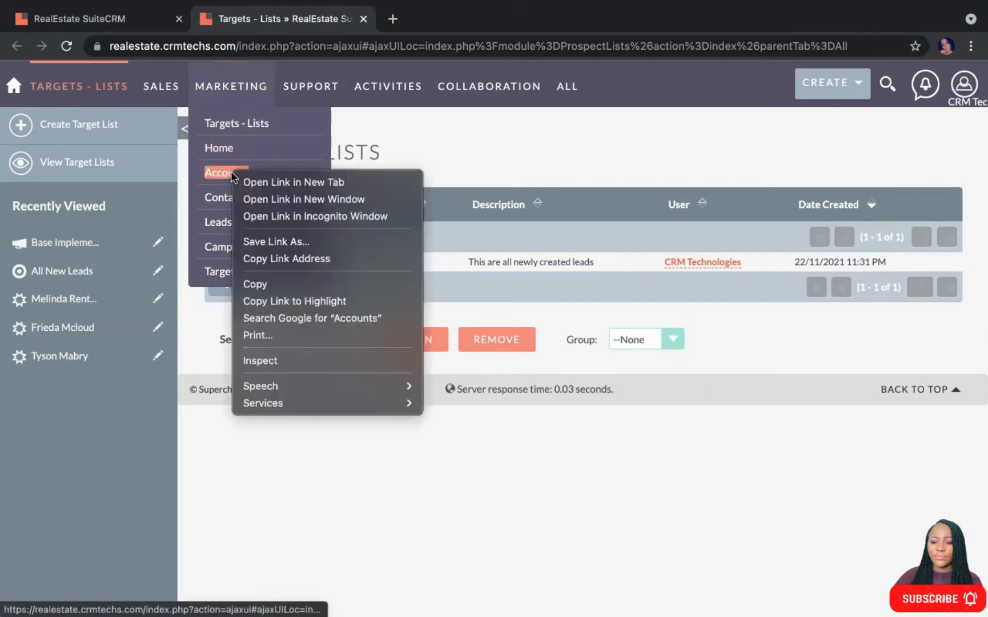
{"action": "left_click", "coordinate": [267, 182]}
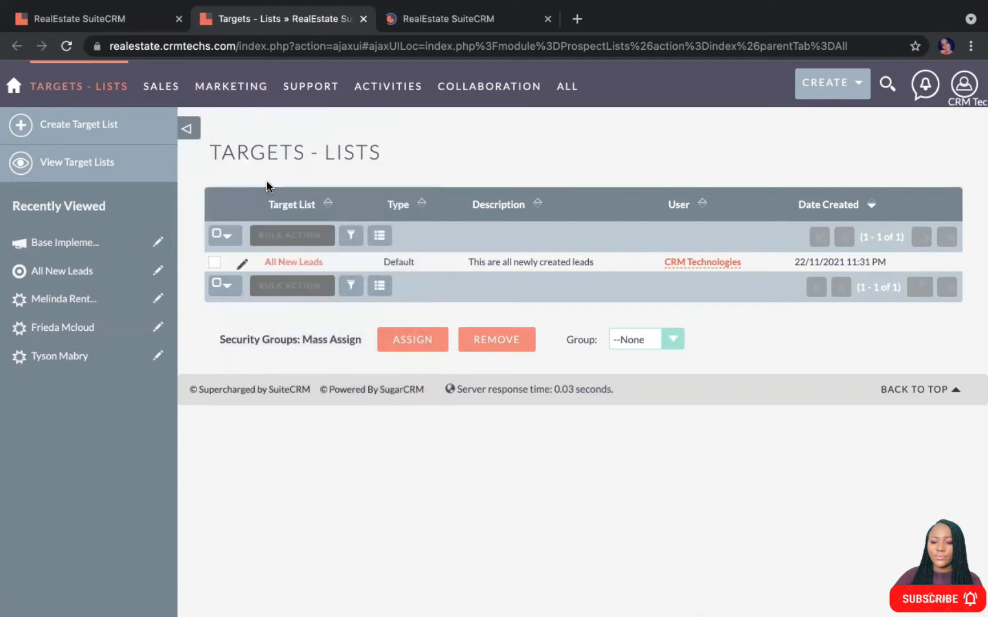
{"action": "left_click", "coordinate": [411, 23]}
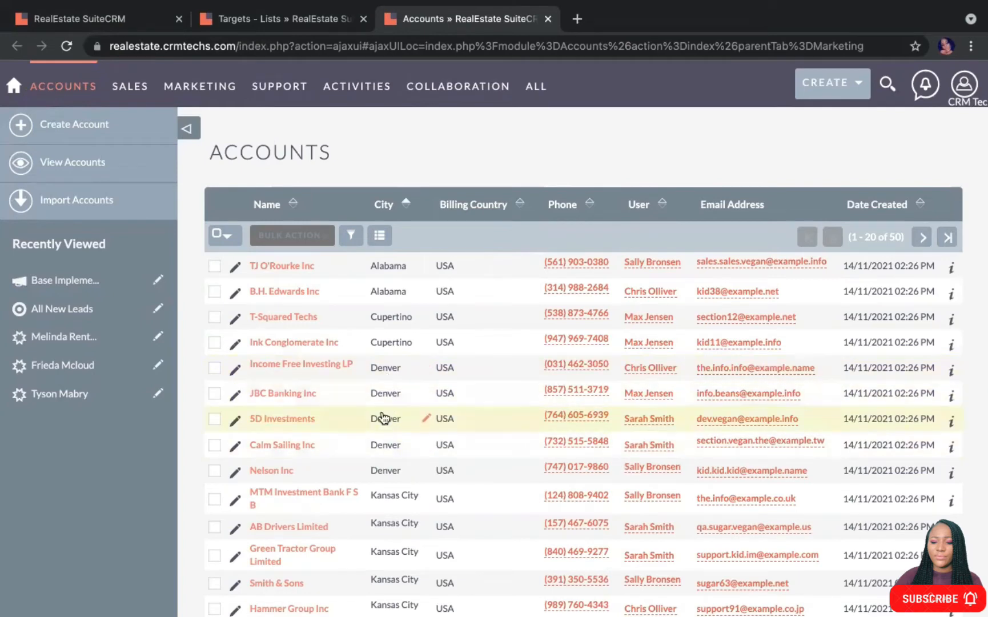
{"action": "left_click", "coordinate": [298, 19]}
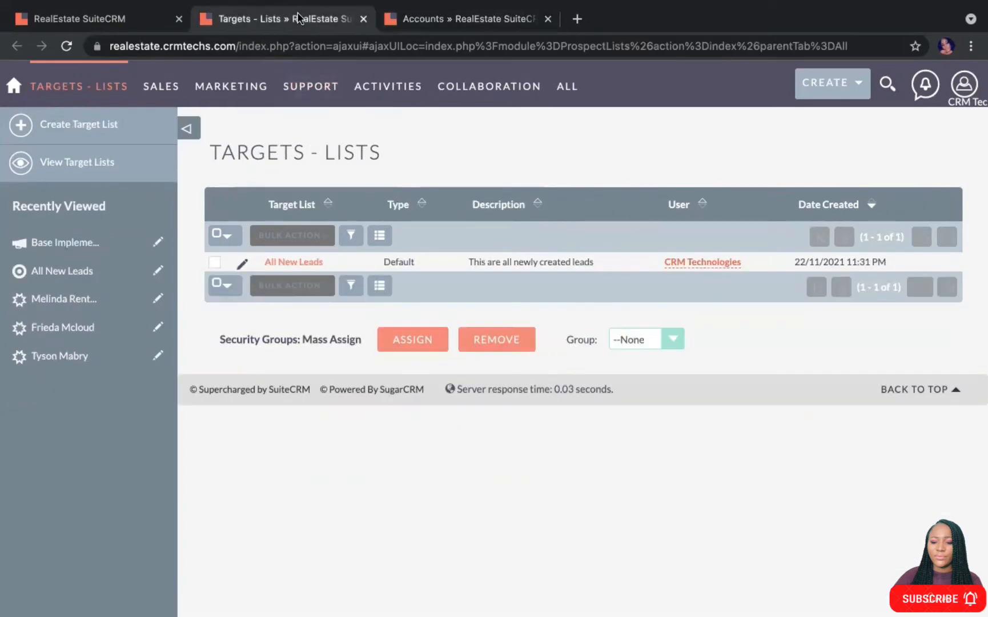
Create and save a target list named 'Account in Denver', with Denver capitalised
{"action": "left_click", "coordinate": [87, 130]}
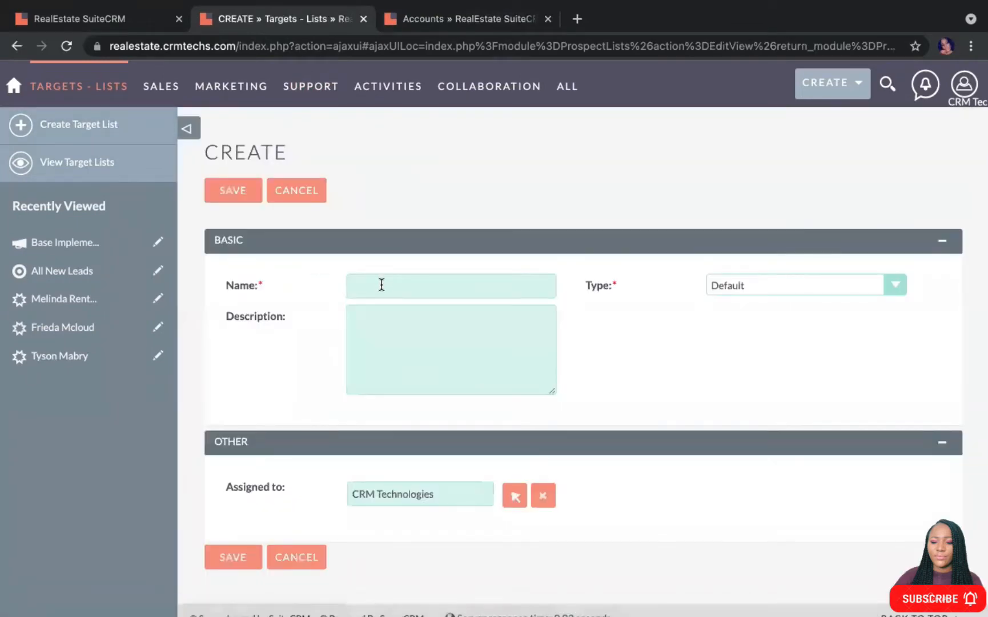
{"action": "left_click", "coordinate": [380, 285]}
{"action": "type", "text": "c"}
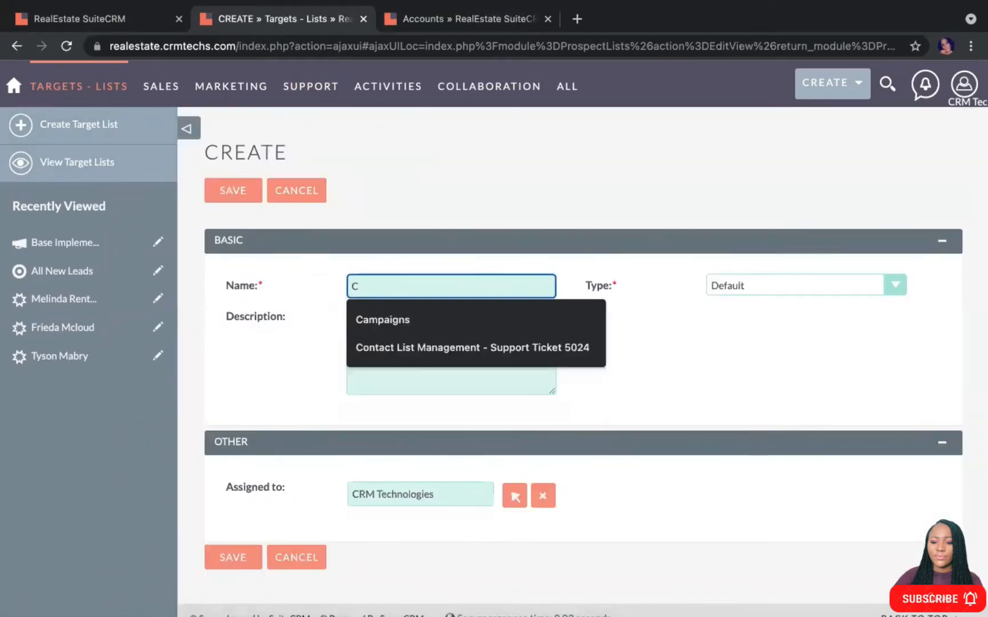
{"action": "key", "text": "BackSpace"}
{"action": "type", "text": "Acc"}
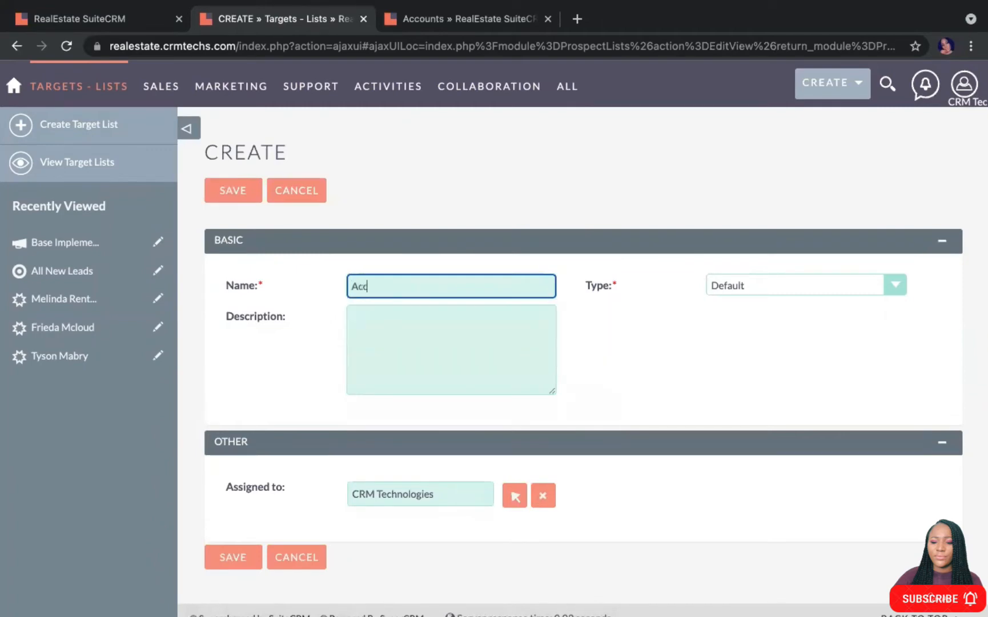
{"action": "type", "text": "ount in denver"}
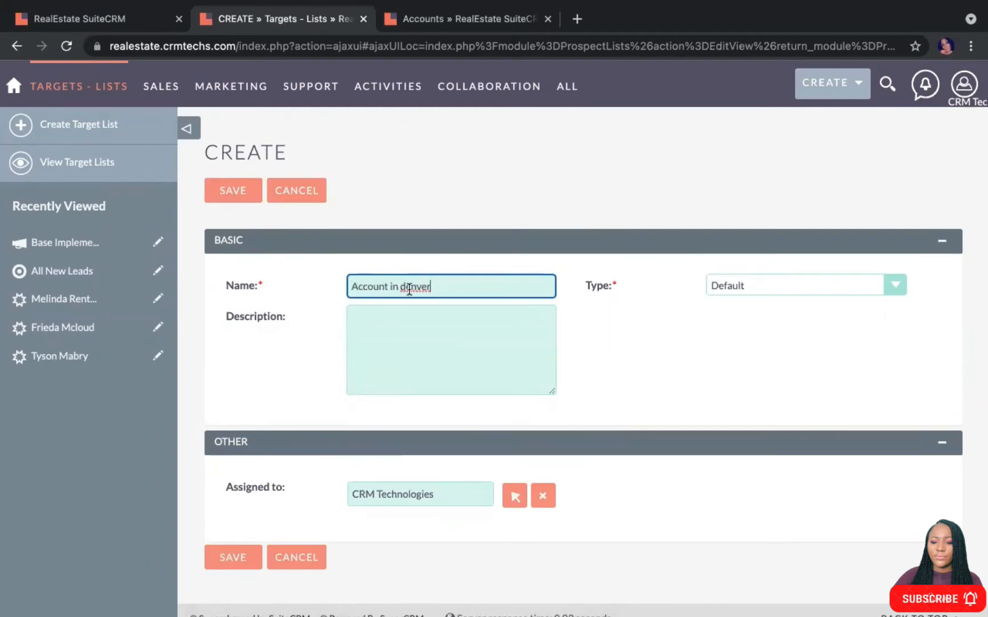
{"action": "left_click", "coordinate": [407, 288]}
{"action": "key", "text": "BackSpace"}
{"action": "type", "text": "D"}
{"action": "left_click", "coordinate": [240, 190]}
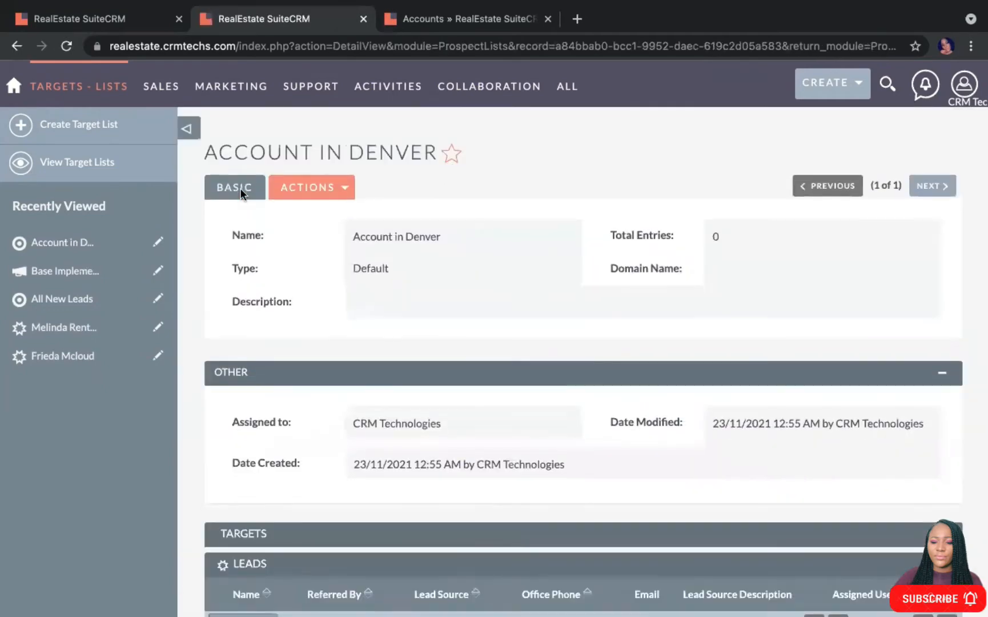
{"action": "scroll", "coordinate": [388, 375], "scroll_direction": "down", "scroll_amount": 3}
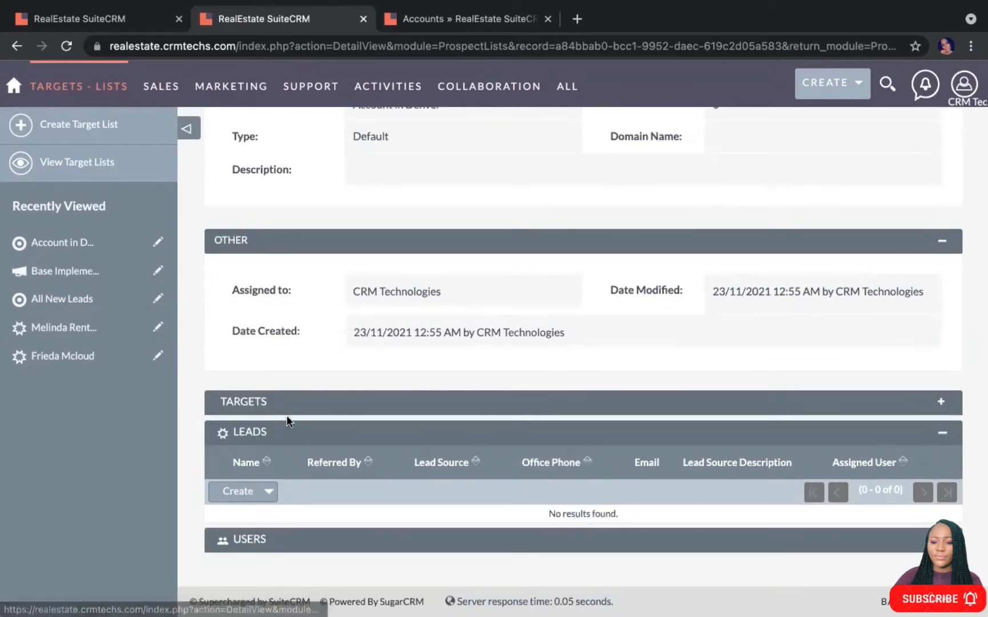
{"action": "scroll", "coordinate": [455, 413], "scroll_direction": "up", "scroll_amount": 3}
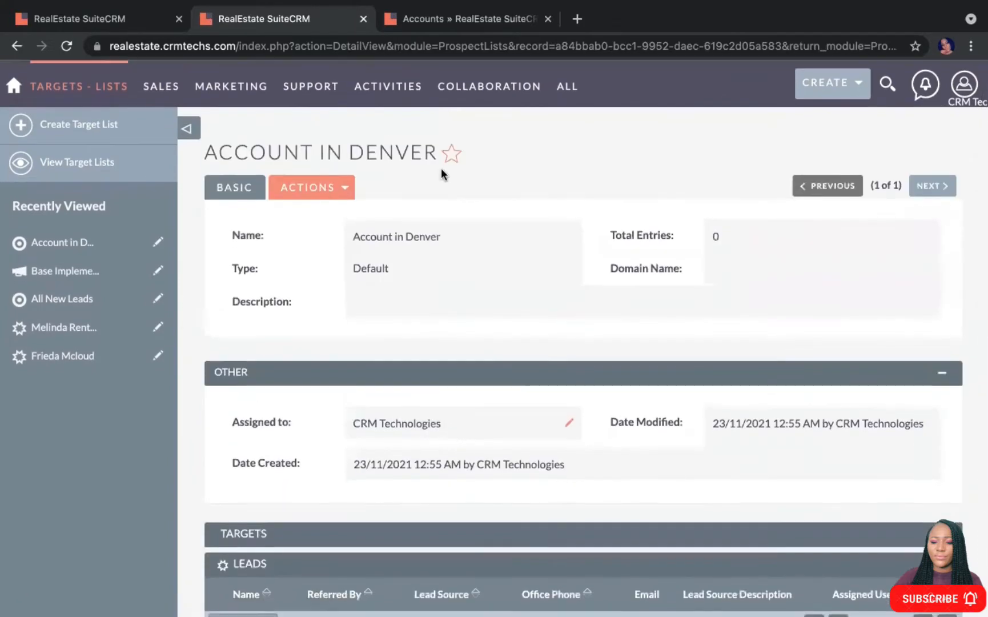
In Admin > Display Modules and Subpanels, move Accounts to Displayed Subpanels and save
{"action": "left_click", "coordinate": [440, 23]}
{"action": "left_click", "coordinate": [964, 84]}
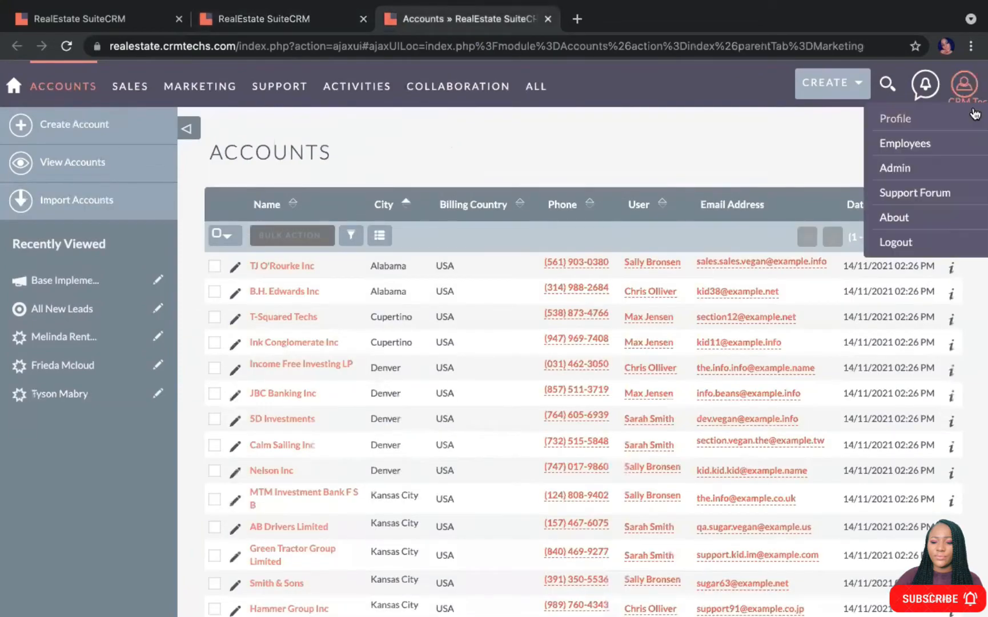
{"action": "left_click", "coordinate": [910, 167]}
{"action": "scroll", "coordinate": [330, 382], "scroll_direction": "down", "scroll_amount": 10}
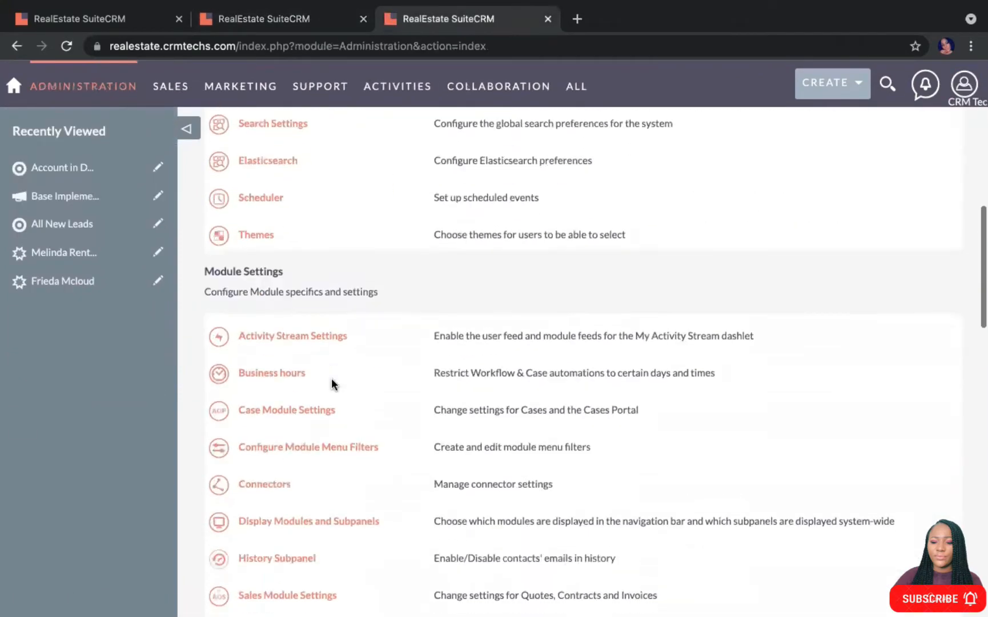
{"action": "left_click", "coordinate": [307, 461]}
{"action": "scroll", "coordinate": [333, 382], "scroll_direction": "down", "scroll_amount": 5}
{"action": "left_click_drag", "start_coordinate": [397, 338], "coordinate": [229, 329]}
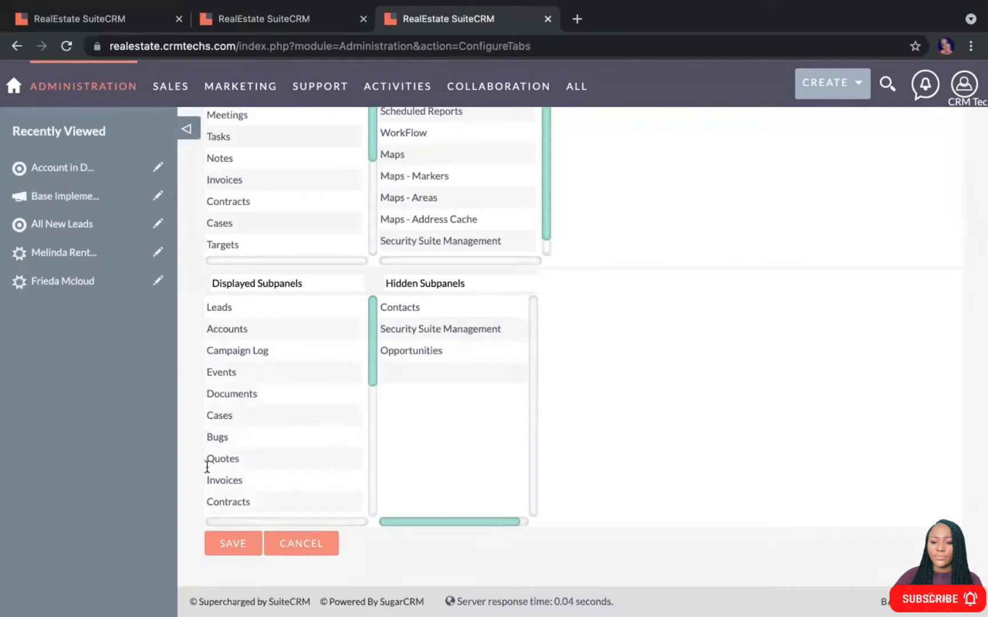
{"action": "left_click", "coordinate": [231, 543]}
Reload the Account in Denver target list and expand its new Accounts subpanel
{"action": "left_click", "coordinate": [288, 23]}
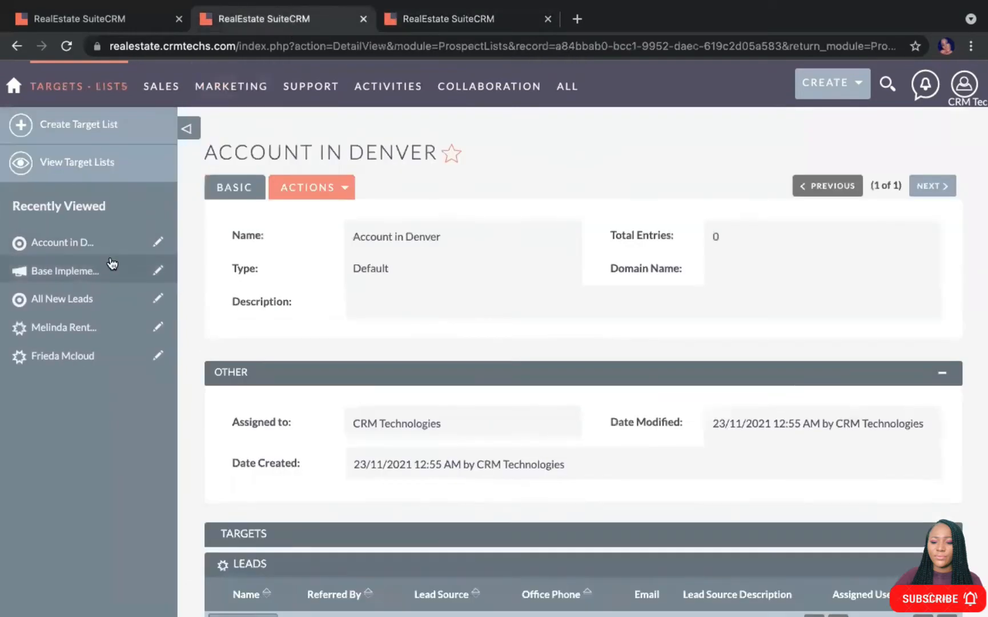
{"action": "left_click", "coordinate": [67, 47]}
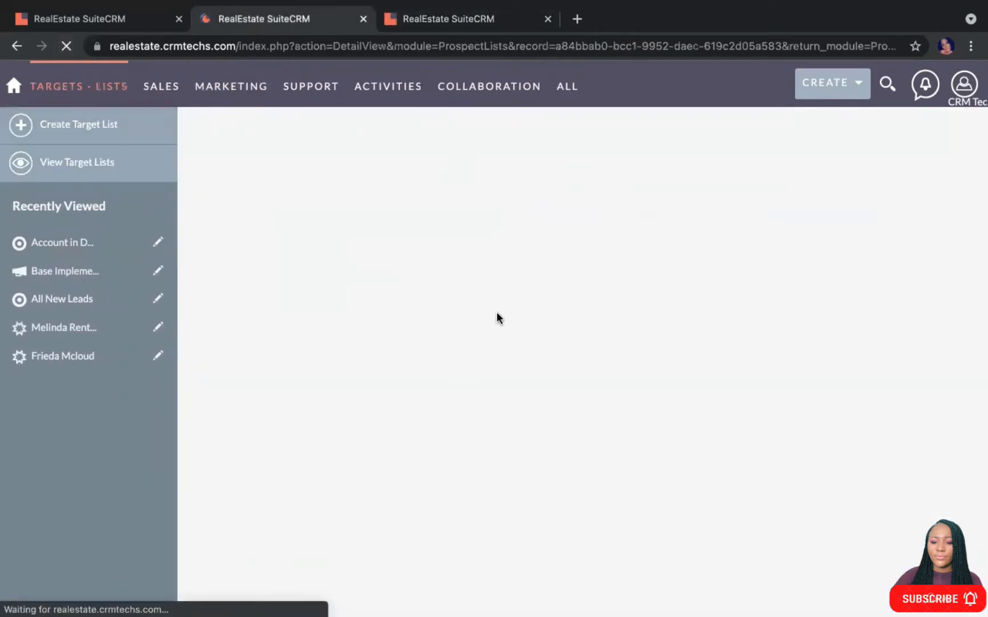
{"action": "scroll", "coordinate": [472, 383], "scroll_direction": "down", "scroll_amount": 1}
{"action": "scroll", "coordinate": [471, 383], "scroll_direction": "down", "scroll_amount": 5}
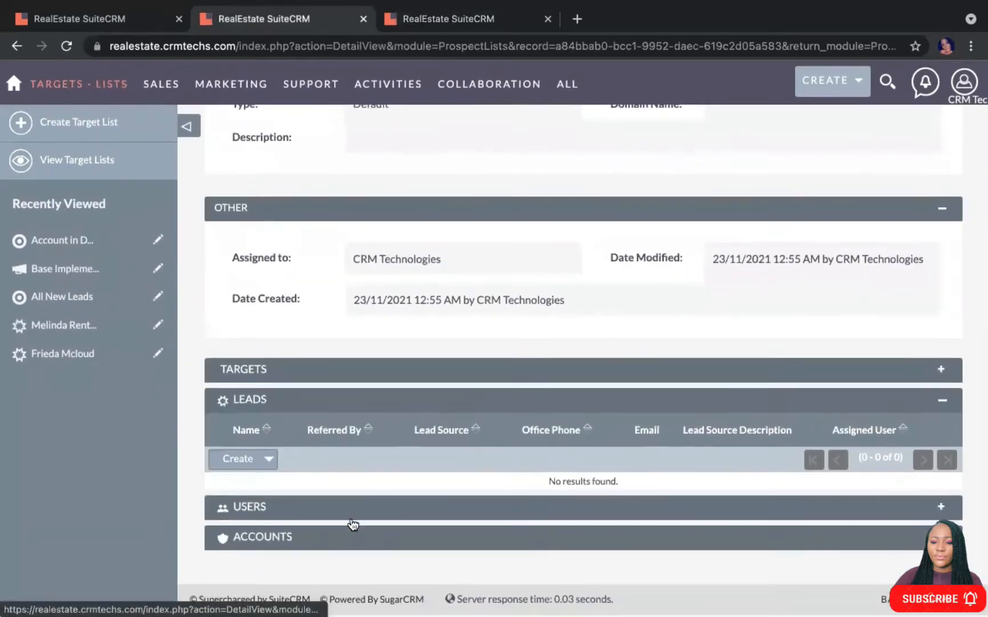
{"action": "left_click", "coordinate": [365, 543]}
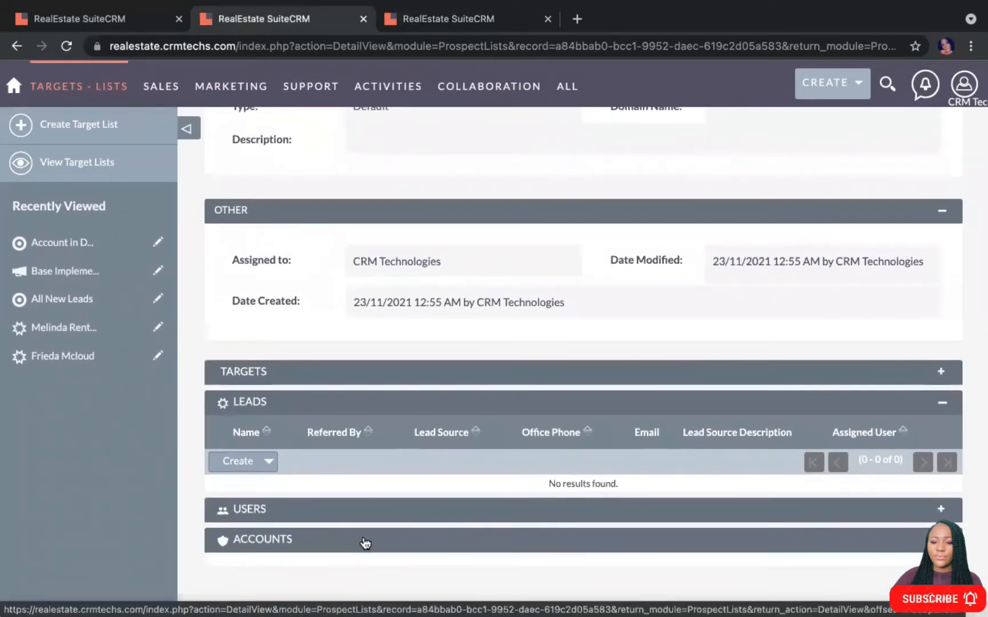
{"action": "scroll", "coordinate": [365, 542], "scroll_direction": "down", "scroll_amount": 3}
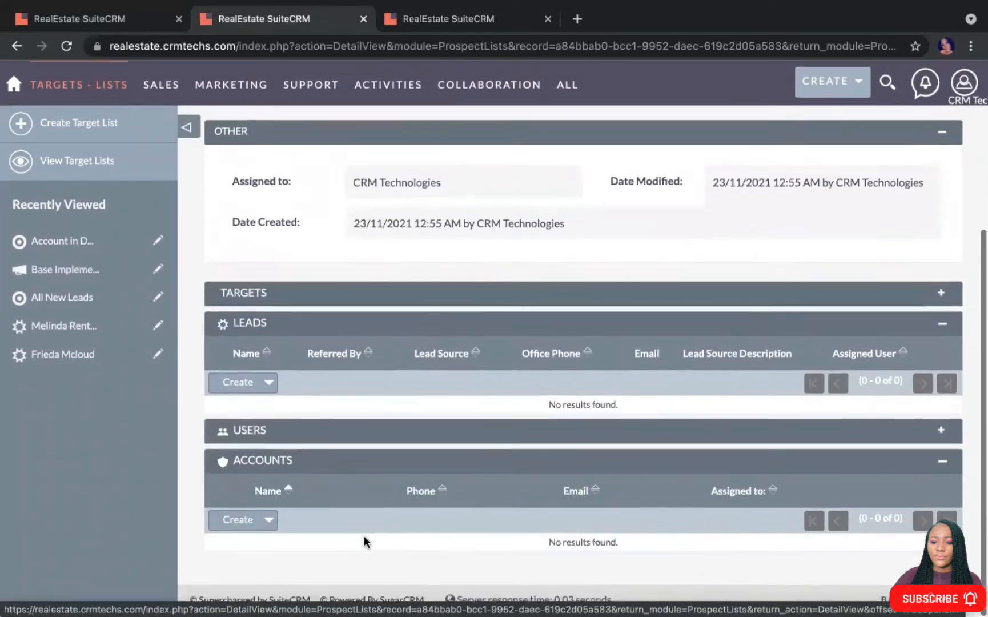
{"action": "left_click", "coordinate": [270, 525]}
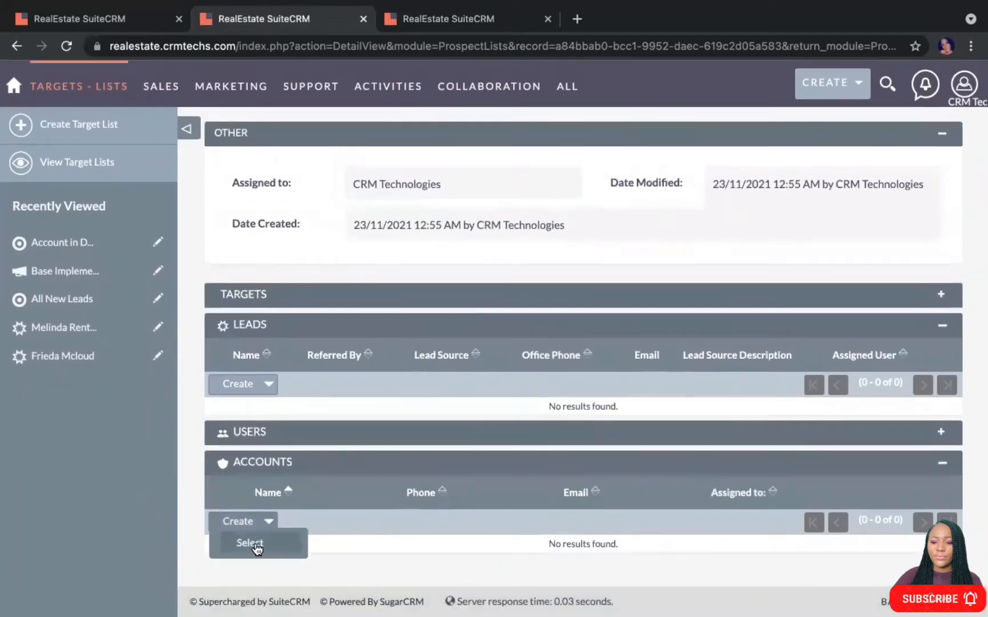
Search accounts by Billing City 'Denver' and add four Denver accounts to the list
{"action": "left_click", "coordinate": [256, 544]}
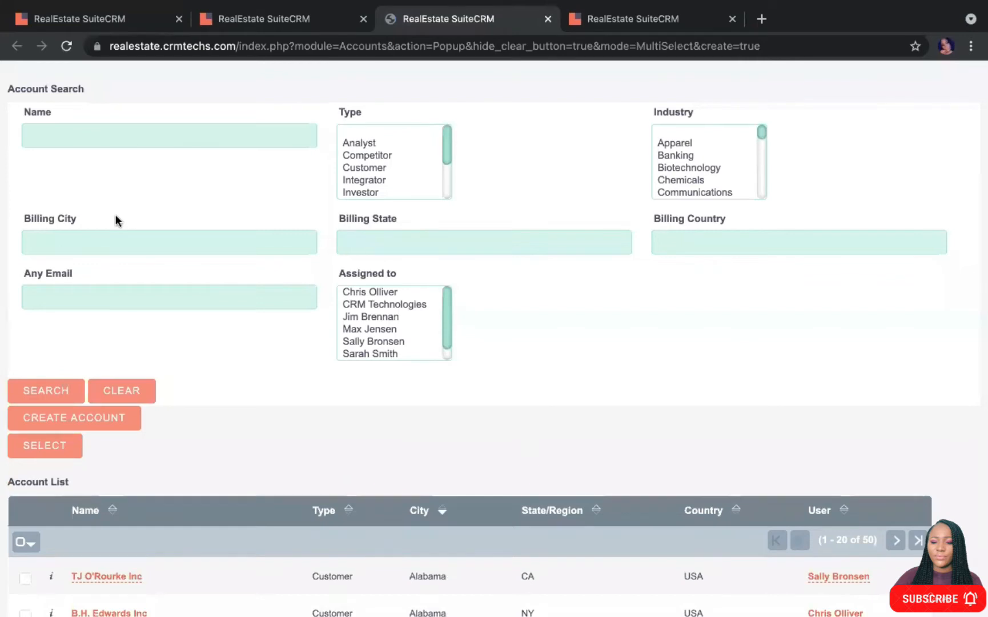
{"action": "left_click", "coordinate": [106, 239]}
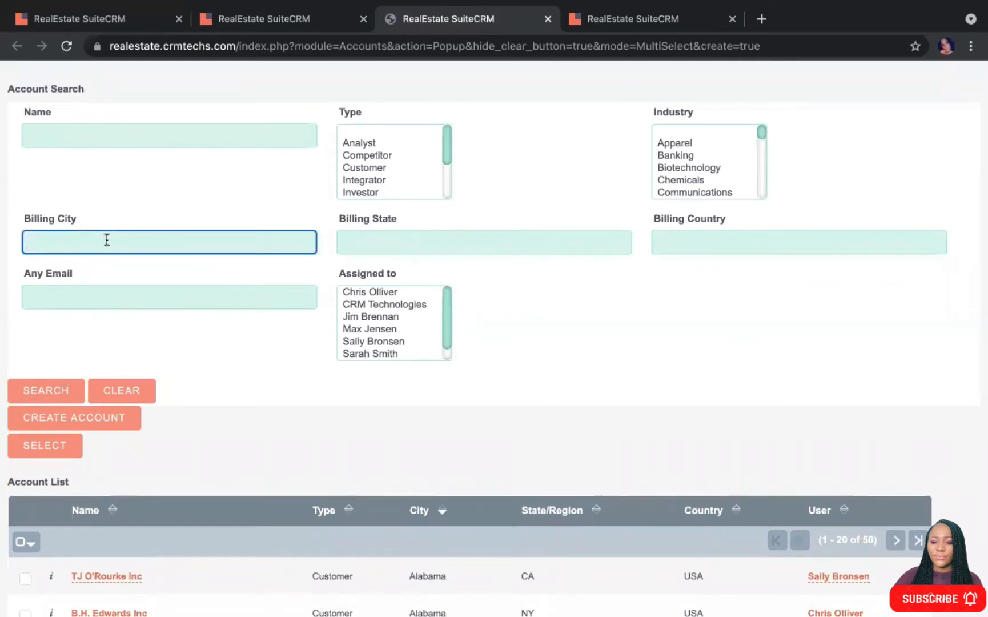
{"action": "type", "text": "Denv"}
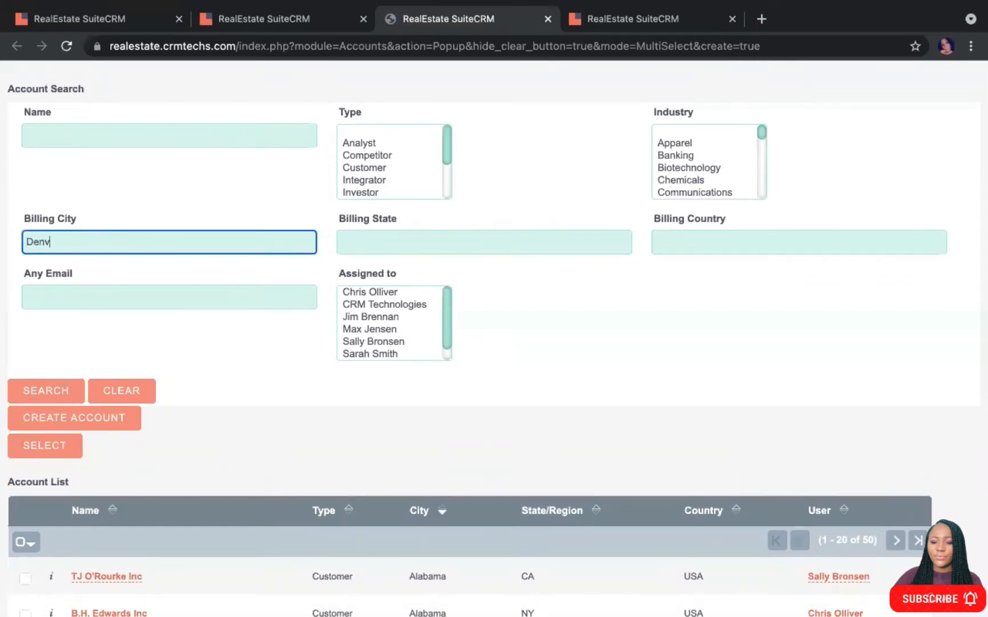
{"action": "type", "text": "er"}
{"action": "left_click", "coordinate": [59, 391]}
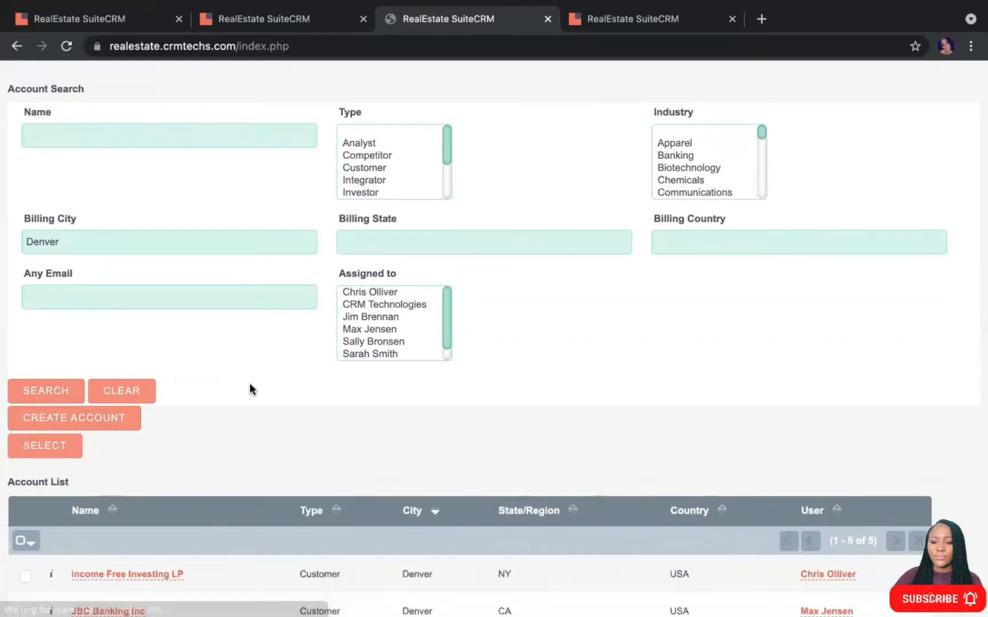
{"action": "scroll", "coordinate": [250, 389], "scroll_direction": "down", "scroll_amount": 3}
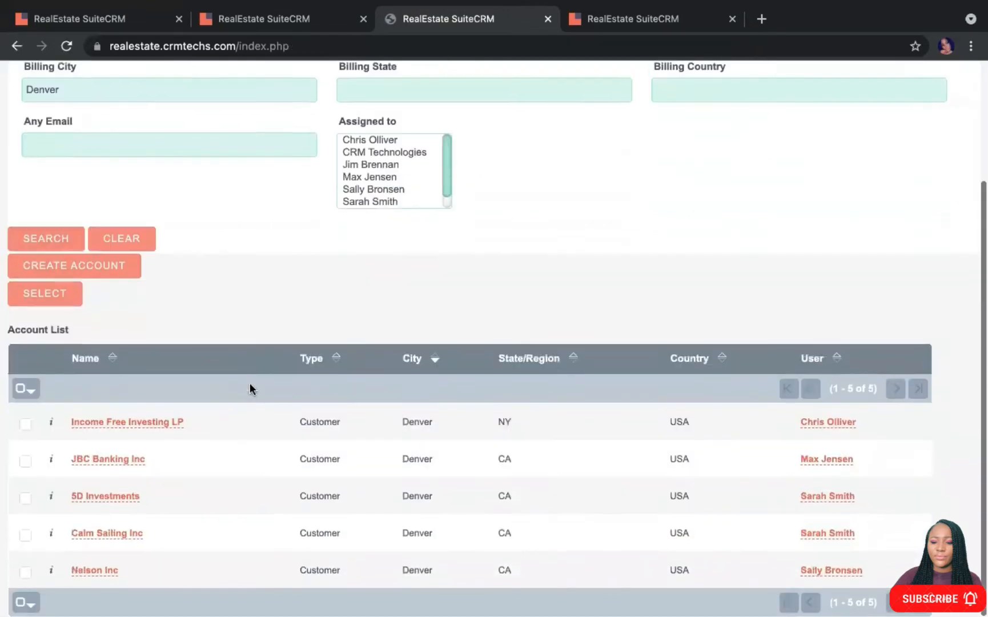
{"action": "left_click", "coordinate": [26, 424]}
{"action": "left_click", "coordinate": [25, 458]}
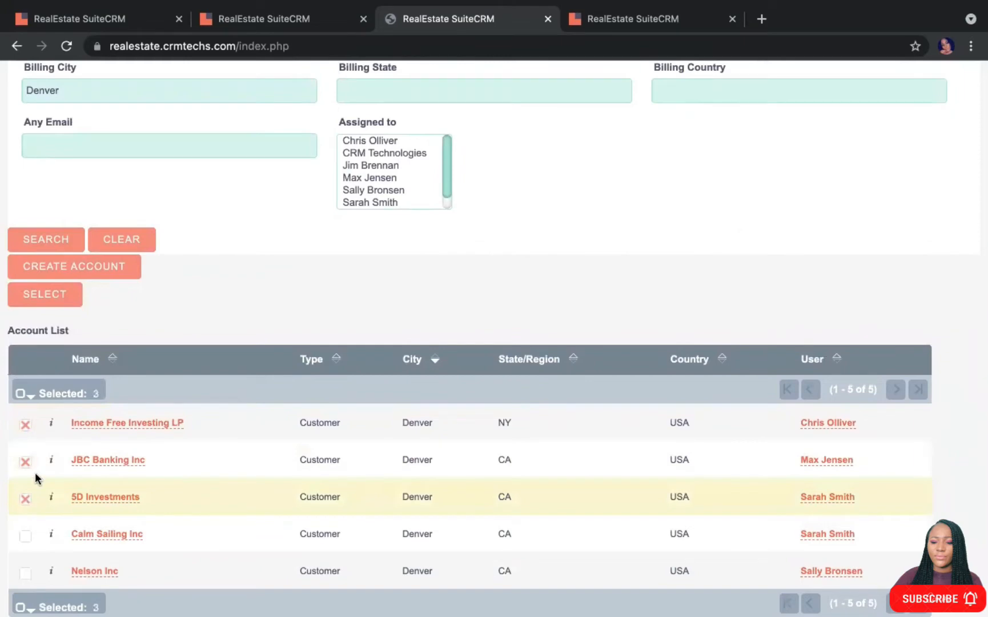
{"action": "left_click", "coordinate": [25, 534]}
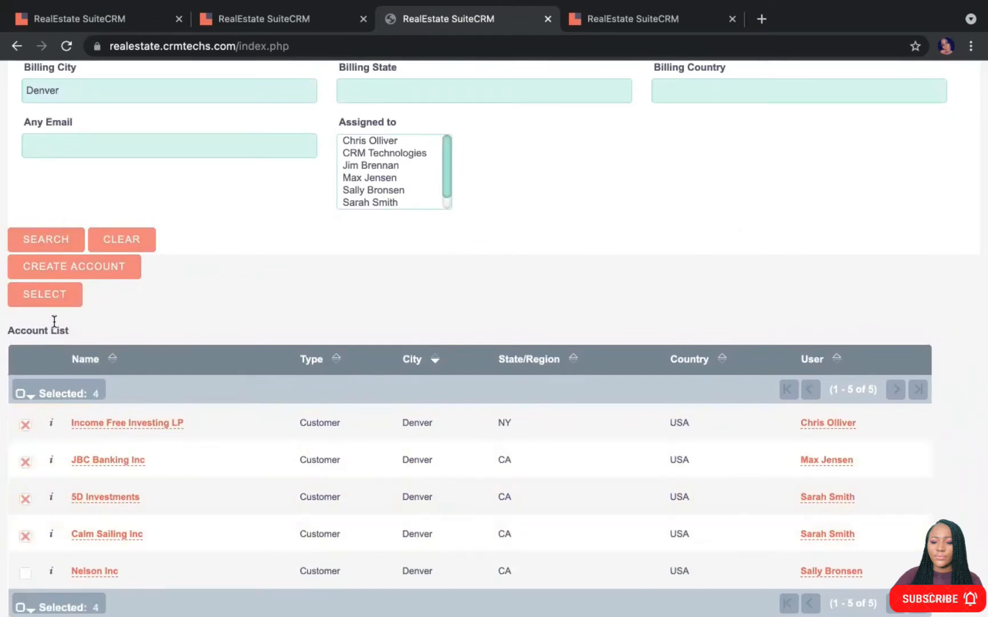
{"action": "left_click", "coordinate": [45, 294]}
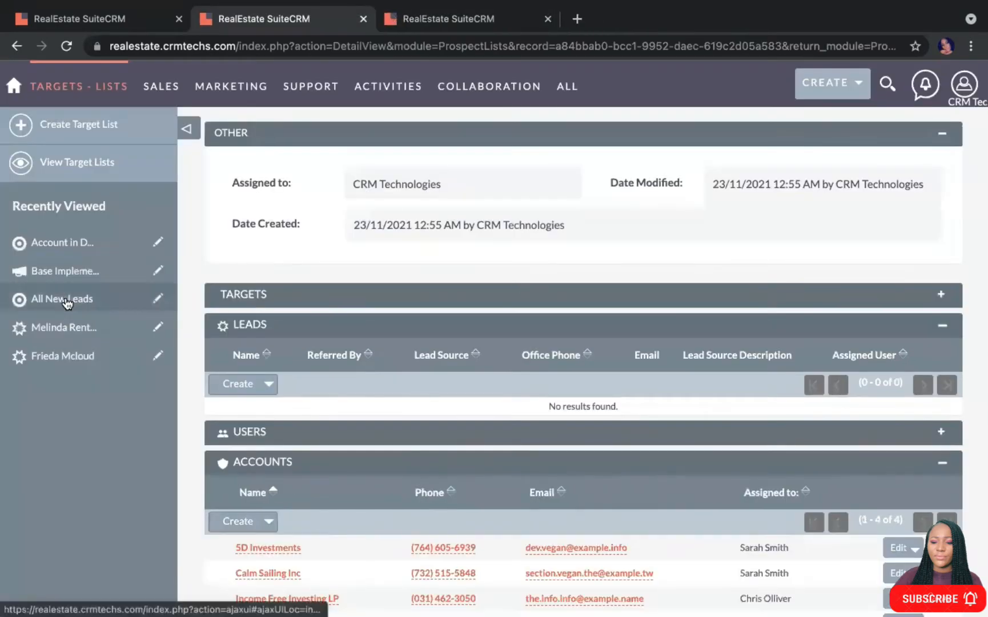
Replace the emails of 5D Investments and Calm Sailing Inc with new Gmail addresses
{"action": "scroll", "coordinate": [566, 361], "scroll_direction": "down", "scroll_amount": 2}
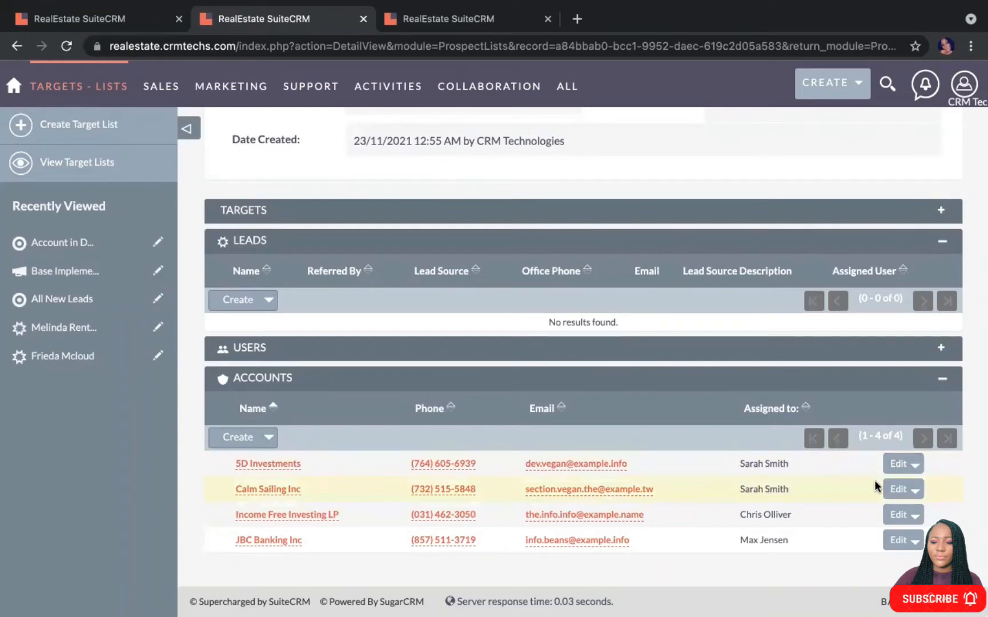
{"action": "left_click", "coordinate": [898, 465]}
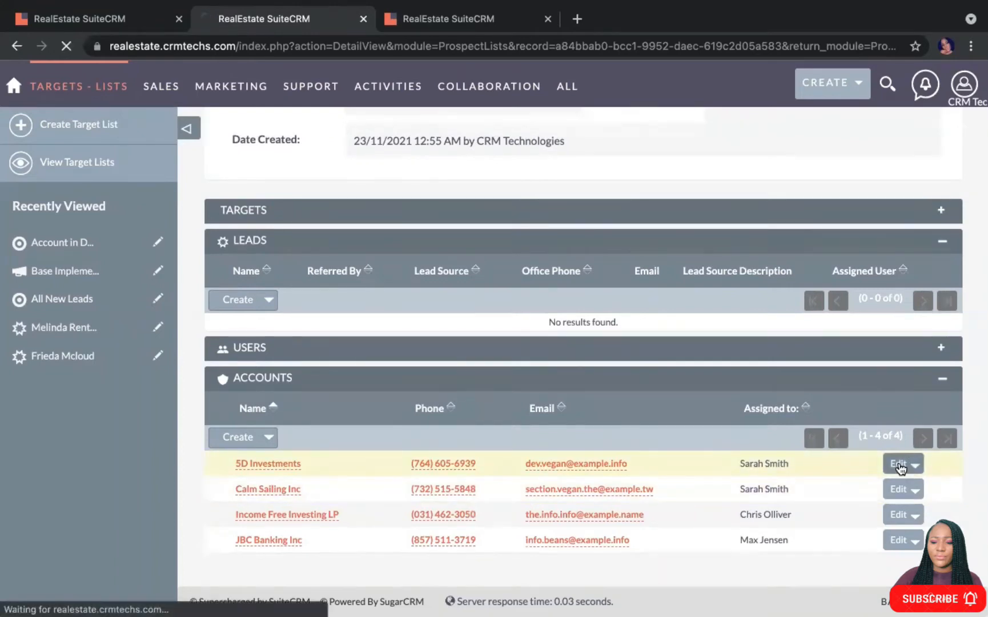
{"action": "scroll", "coordinate": [899, 467], "scroll_direction": "down", "scroll_amount": 3}
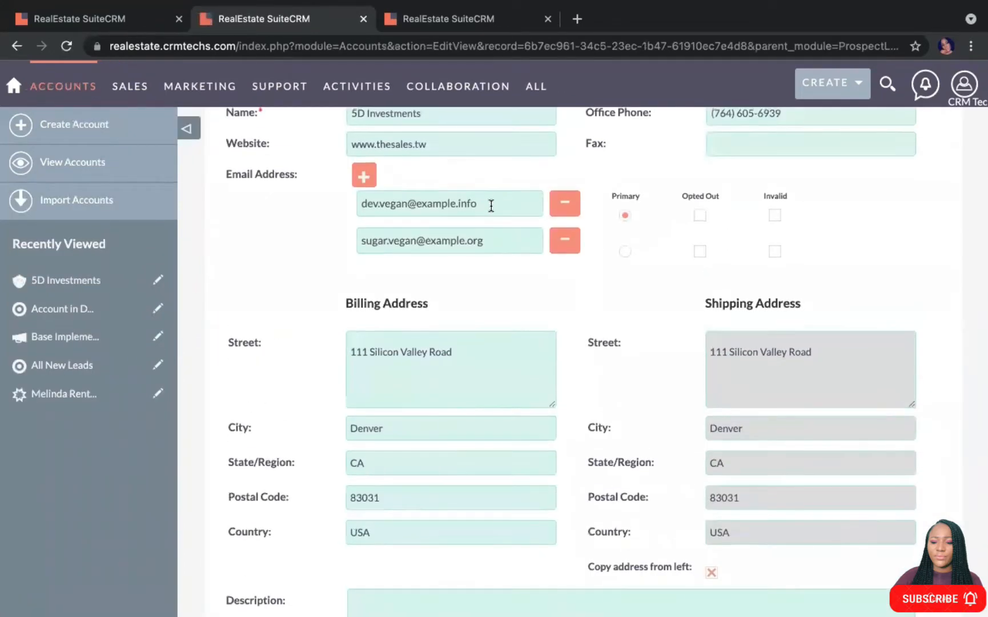
{"action": "left_click_drag", "start_coordinate": [490, 205], "coordinate": [341, 207]}
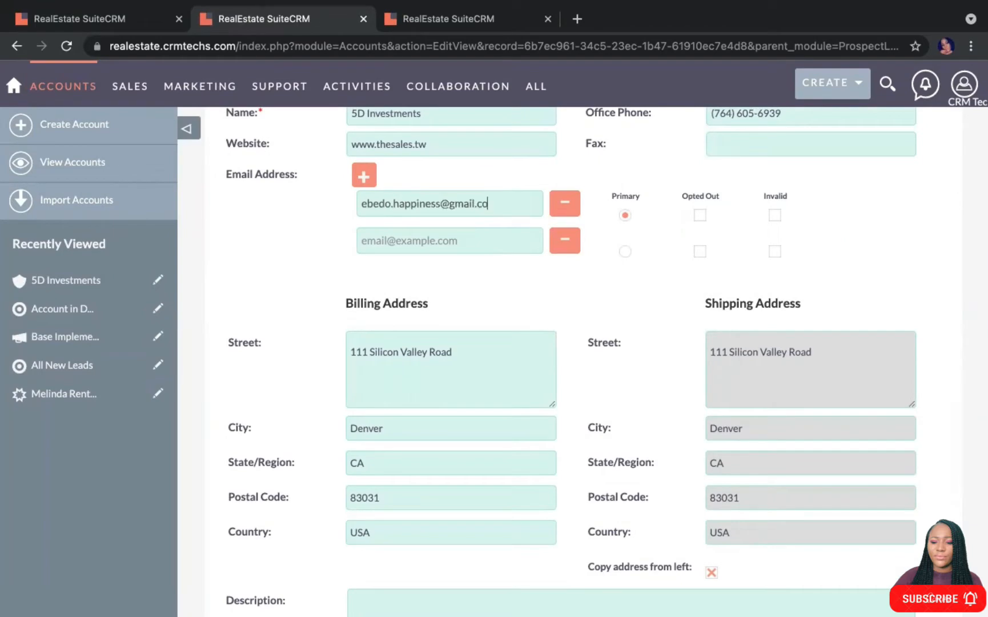
{"action": "key", "text": "Return"}
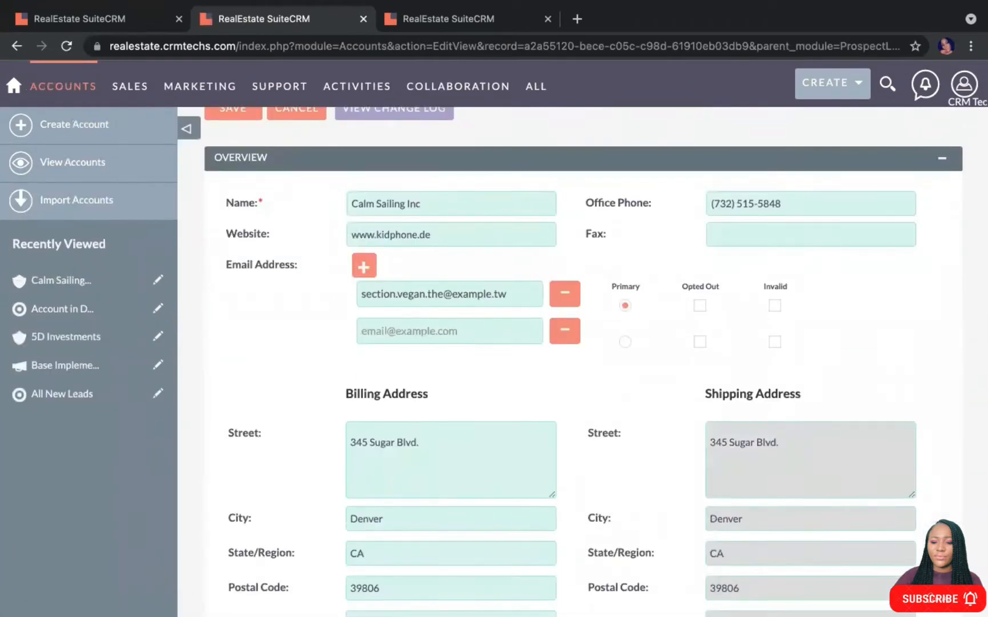
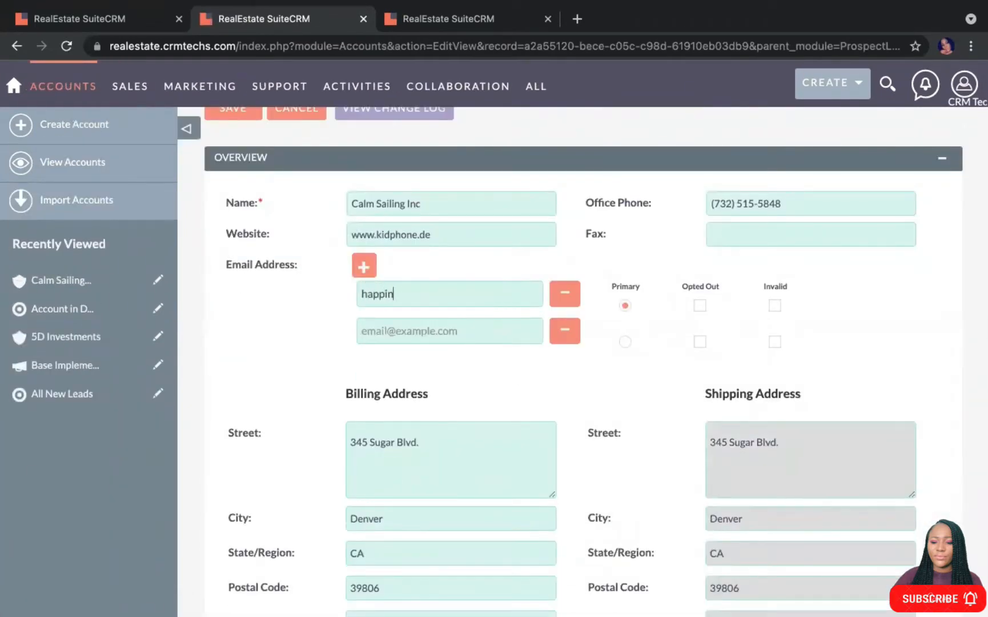
{"action": "key", "text": "Return"}
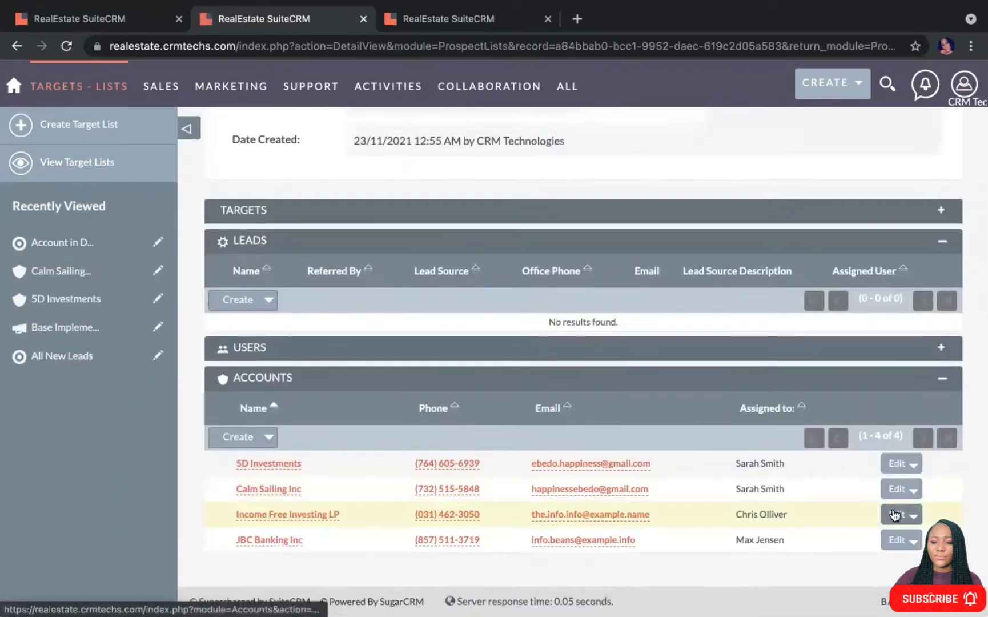
Replace the emails of Income Free Investing LP and JBC Banking Inc with Gmail addresses
{"action": "left_click_drag", "start_coordinate": [496, 415], "coordinate": [355, 419]}
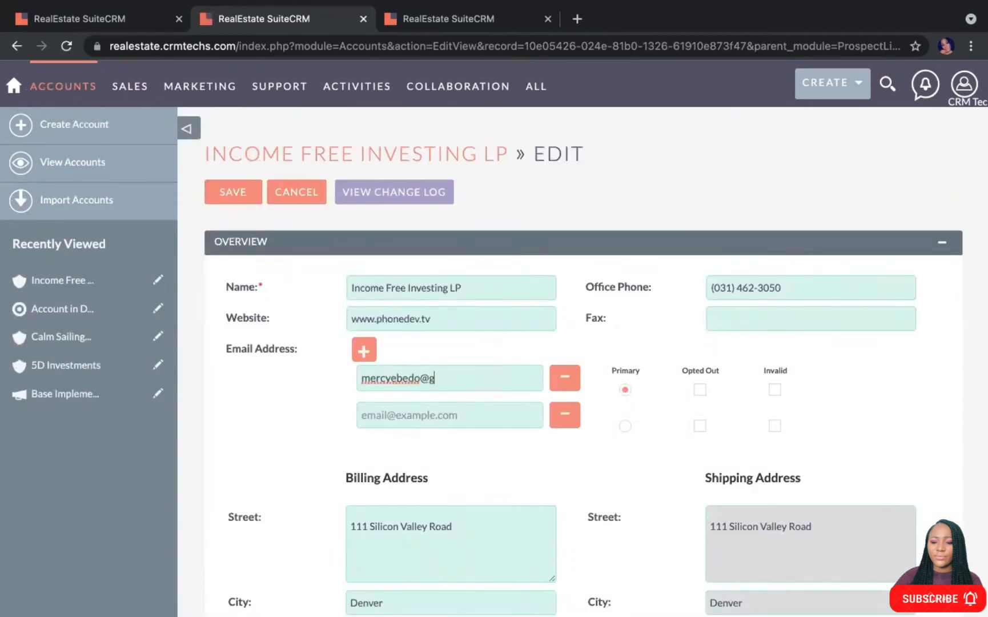
{"action": "key", "text": "Return"}
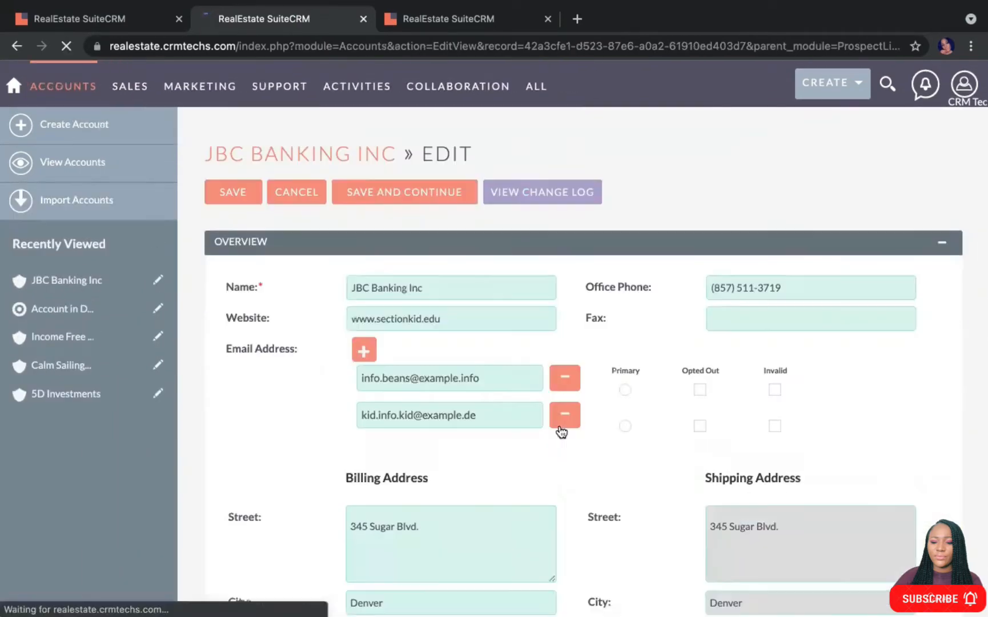
{"action": "key", "text": "BackSpace"}
{"action": "key", "text": "BackSpace"}
{"action": "key", "text": "BackSpace"}
{"action": "key", "text": "BackSpace"}
{"action": "key", "text": "BackSpace"}
{"action": "key", "text": "BackSpace"}
{"action": "key", "text": "BackSpace"}
{"action": "key", "text": "BackSpace"}
{"action": "key", "text": "BackSpace"}
{"action": "key", "text": "BackSpace"}
{"action": "key", "text": "BackSpace"}
{"action": "key", "text": "BackSpace"}
{"action": "key", "text": "BackSpace"}
{"action": "key", "text": "BackSpace"}
{"action": "key", "text": "BackSpace"}
{"action": "key", "text": "BackSpace"}
{"action": "key", "text": "BackSpace"}
{"action": "key", "text": "BackSpace"}
{"action": "key", "text": "BackSpace"}
{"action": "key", "text": "BackSpace"}
{"action": "triple_click", "coordinate": [450, 377]}
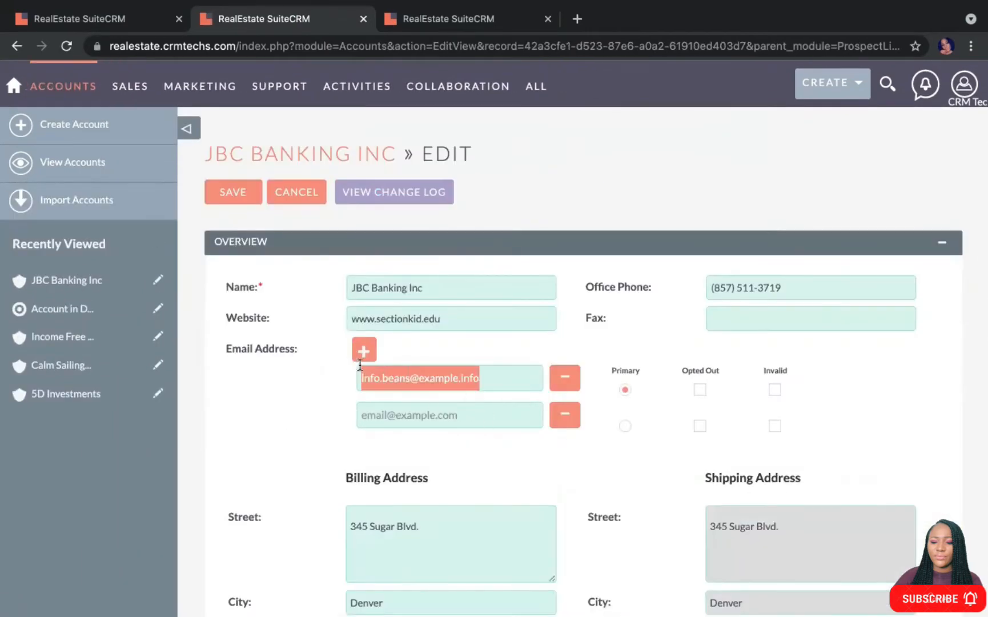
{"action": "left_click", "coordinate": [235, 194]}
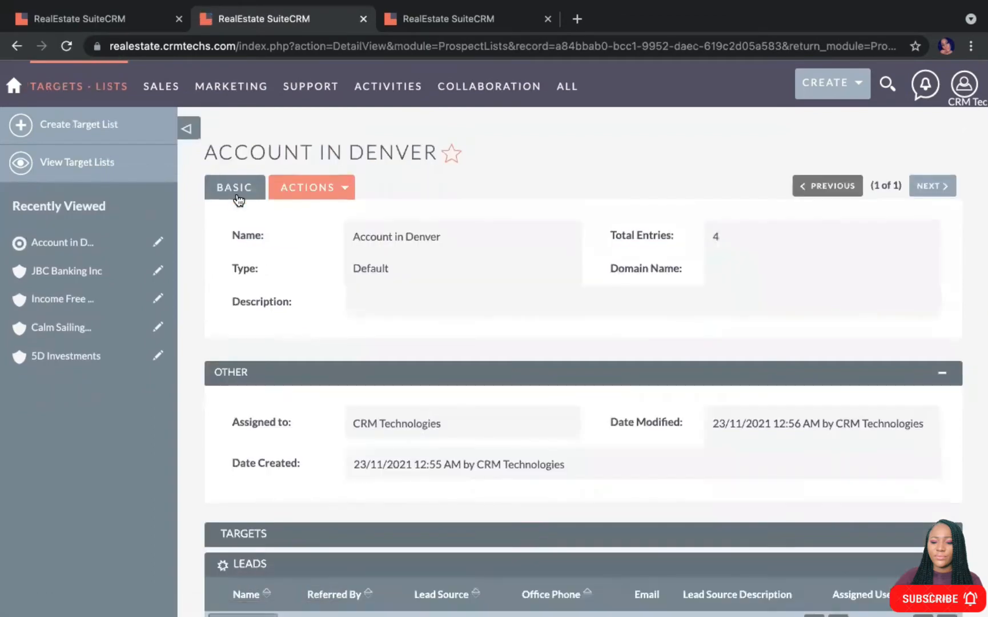
{"action": "scroll", "coordinate": [382, 290], "scroll_direction": "down", "scroll_amount": 6}
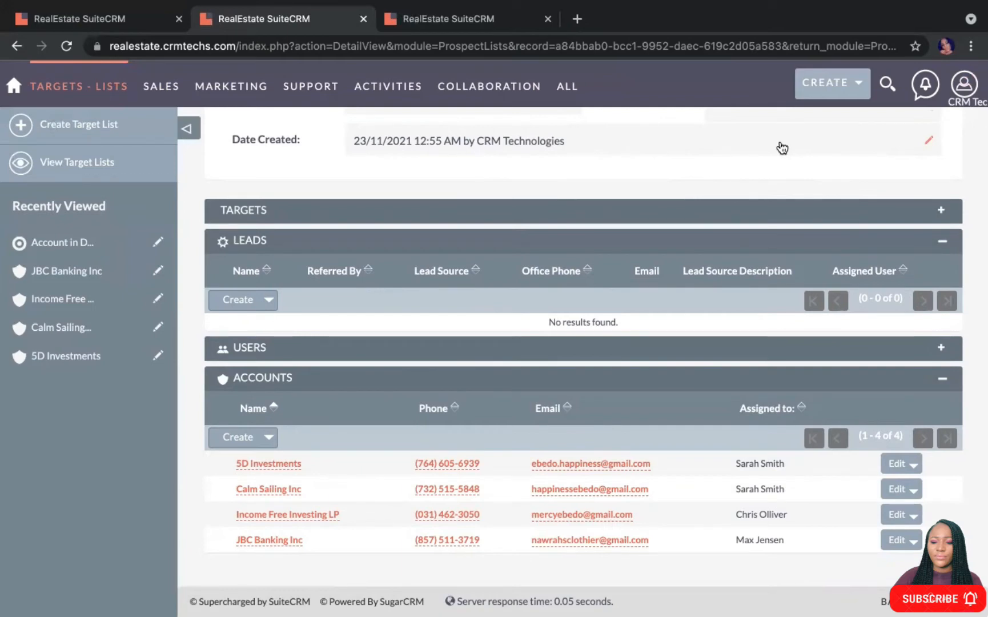
View the Campaigns account under Admin > Inbound Email: active, smtp.gmail.com, IMAP, port 587
{"action": "left_click", "coordinate": [964, 85]}
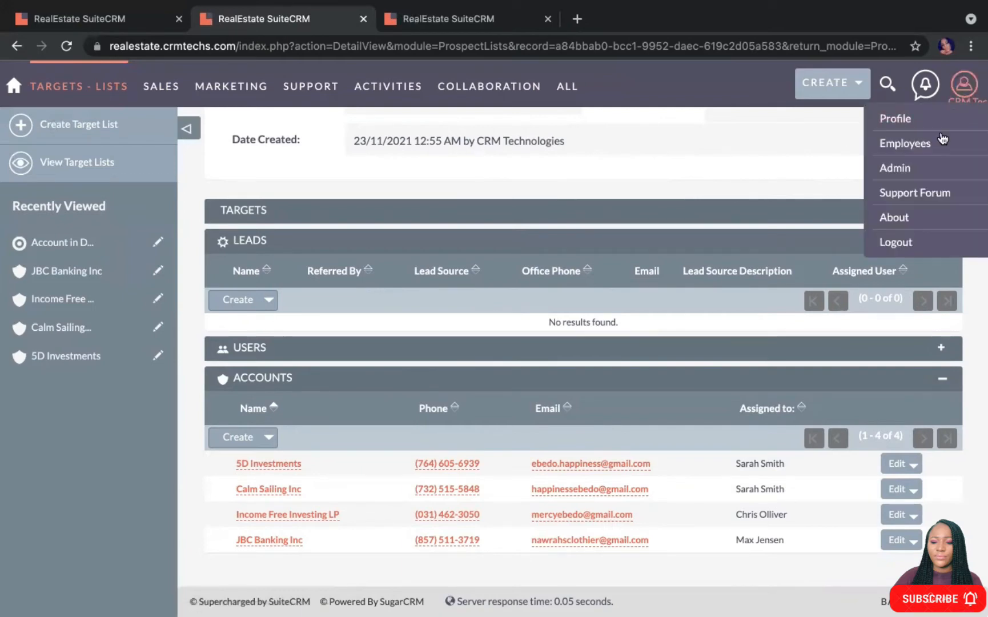
{"action": "left_click", "coordinate": [902, 170]}
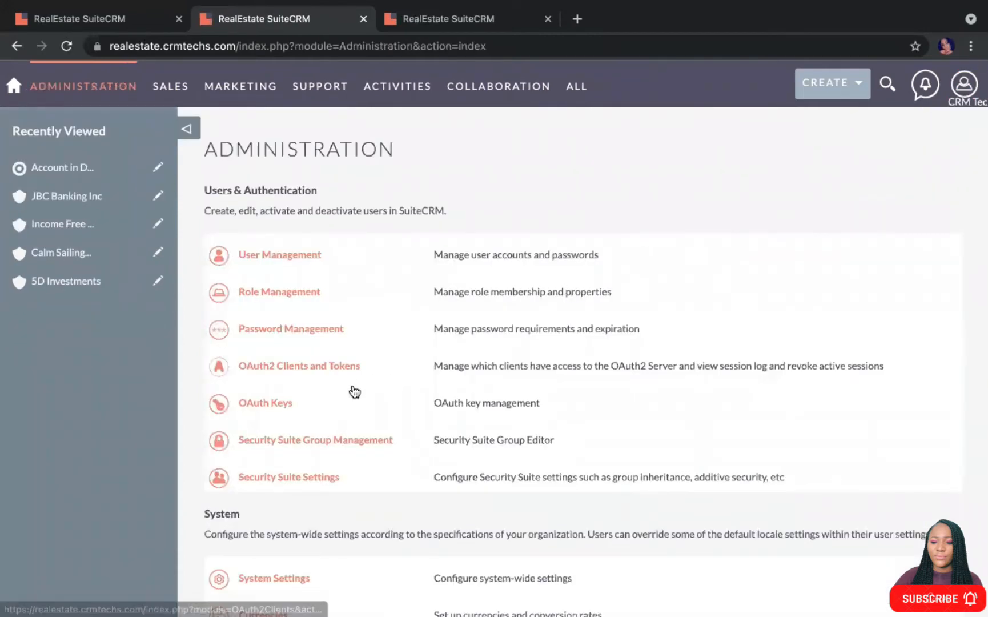
{"action": "scroll", "coordinate": [354, 391], "scroll_direction": "down", "scroll_amount": 15}
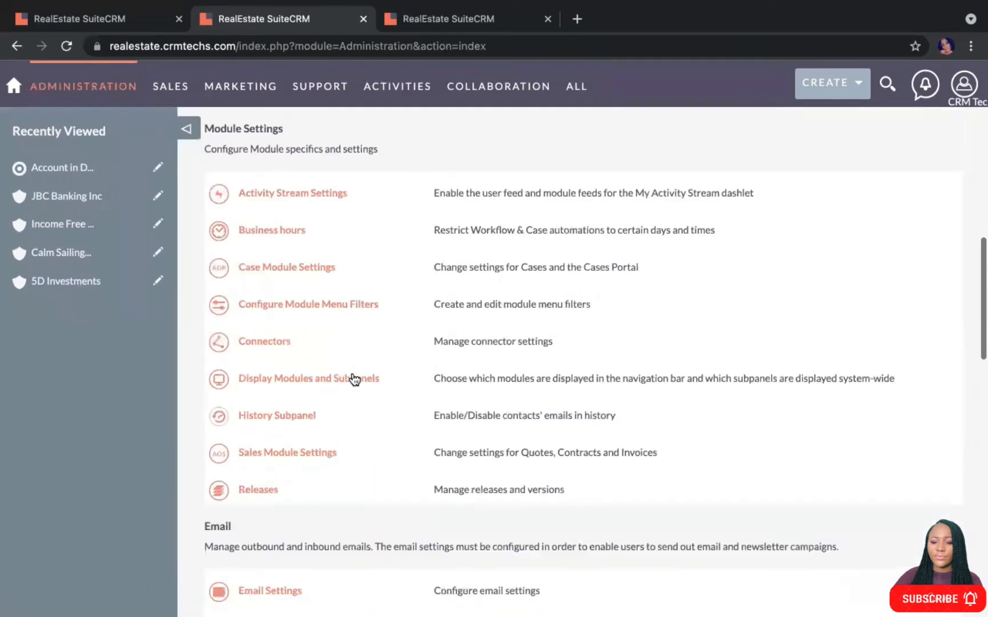
{"action": "scroll", "coordinate": [353, 378], "scroll_direction": "down", "scroll_amount": 4}
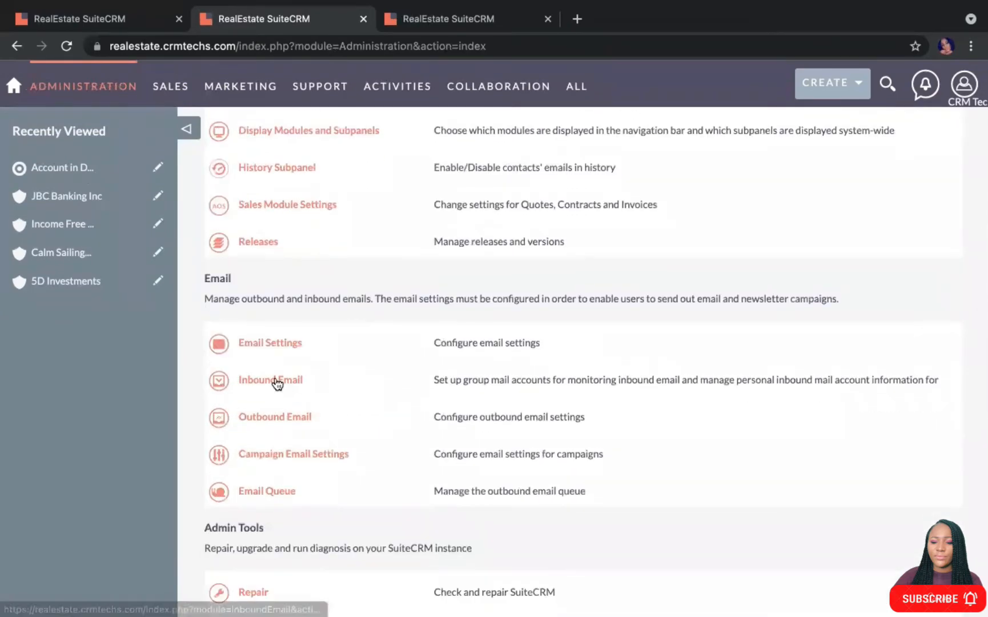
{"action": "left_click", "coordinate": [277, 380]}
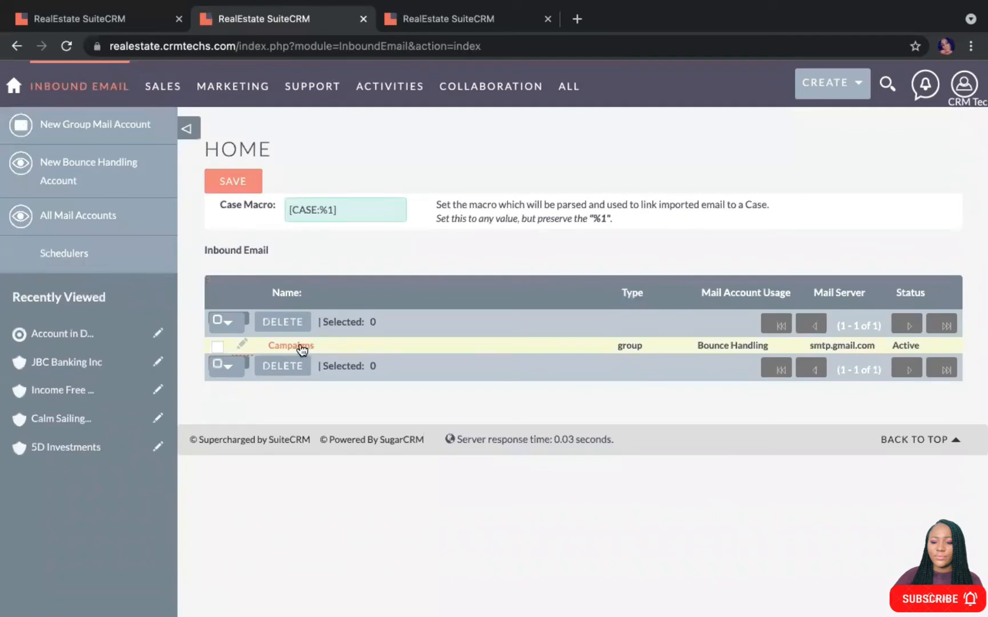
{"action": "left_click", "coordinate": [297, 346]}
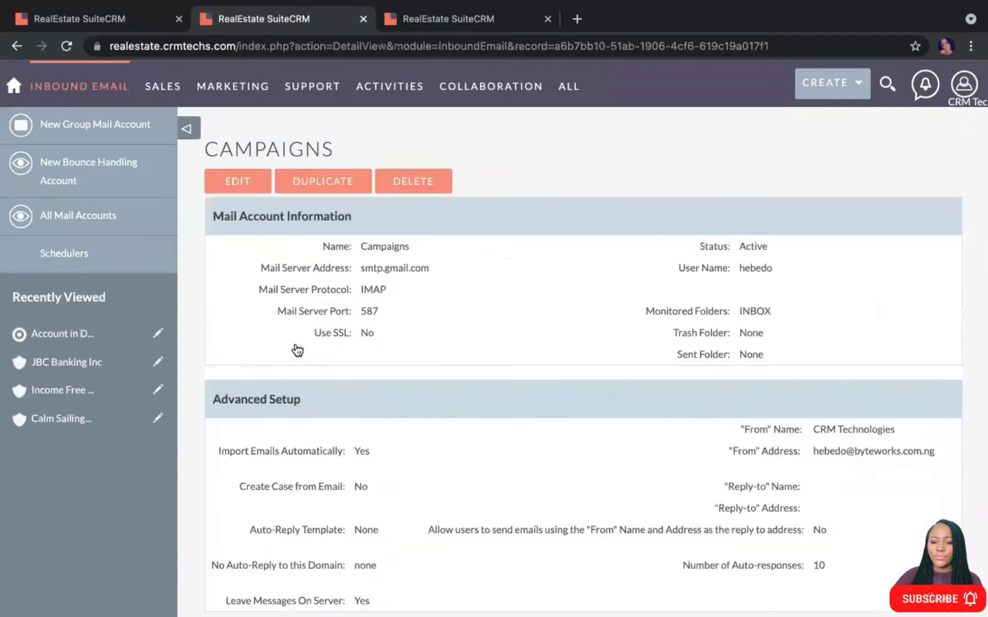
{"action": "scroll", "coordinate": [475, 400], "scroll_direction": "down", "scroll_amount": 1}
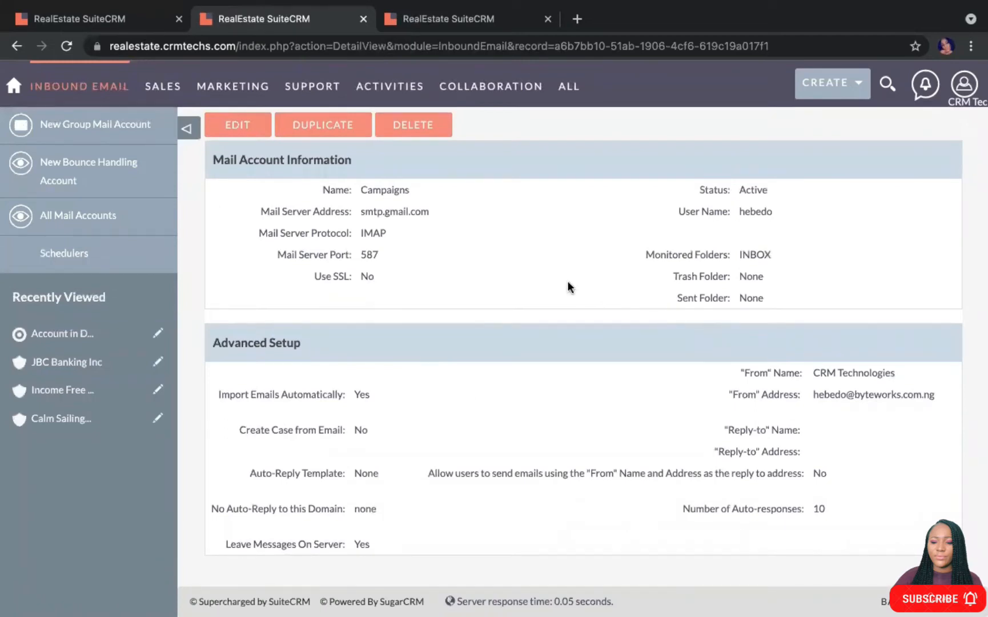
{"action": "scroll", "coordinate": [567, 284], "scroll_direction": "up", "scroll_amount": 1}
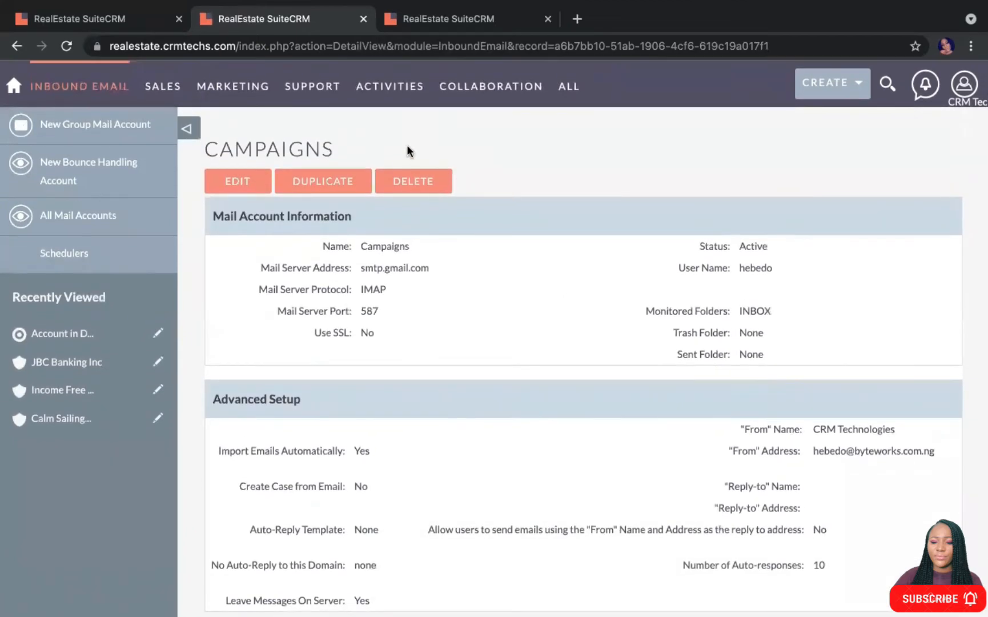
Check the Email - Templates list from the ALL menu, then close that tab
{"action": "mouse_move", "coordinate": [568, 92]}
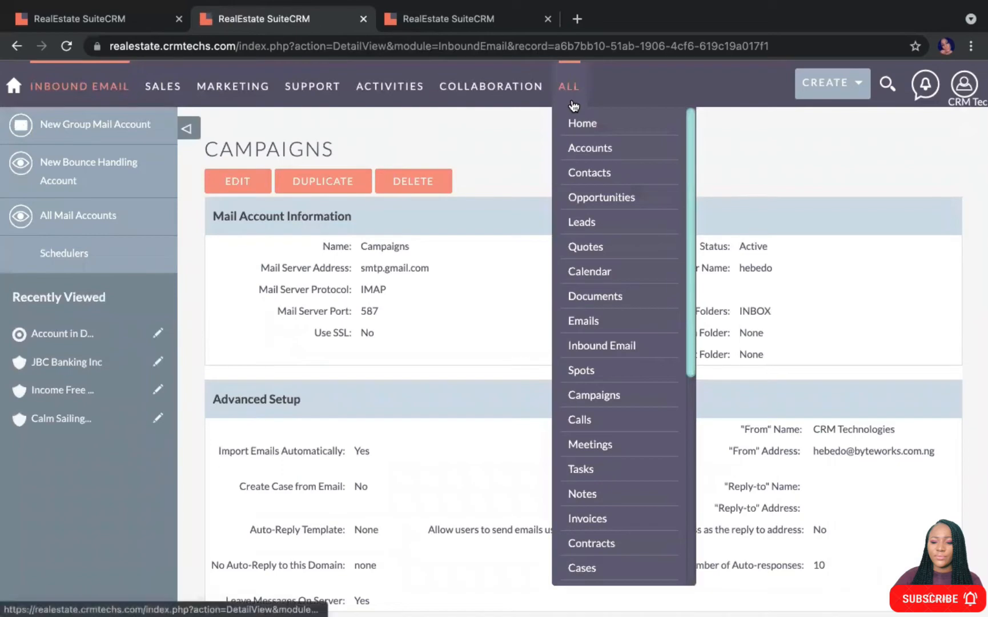
{"action": "scroll", "coordinate": [607, 346], "scroll_direction": "down", "scroll_amount": 1}
{"action": "scroll", "coordinate": [608, 346], "scroll_direction": "down", "scroll_amount": 5}
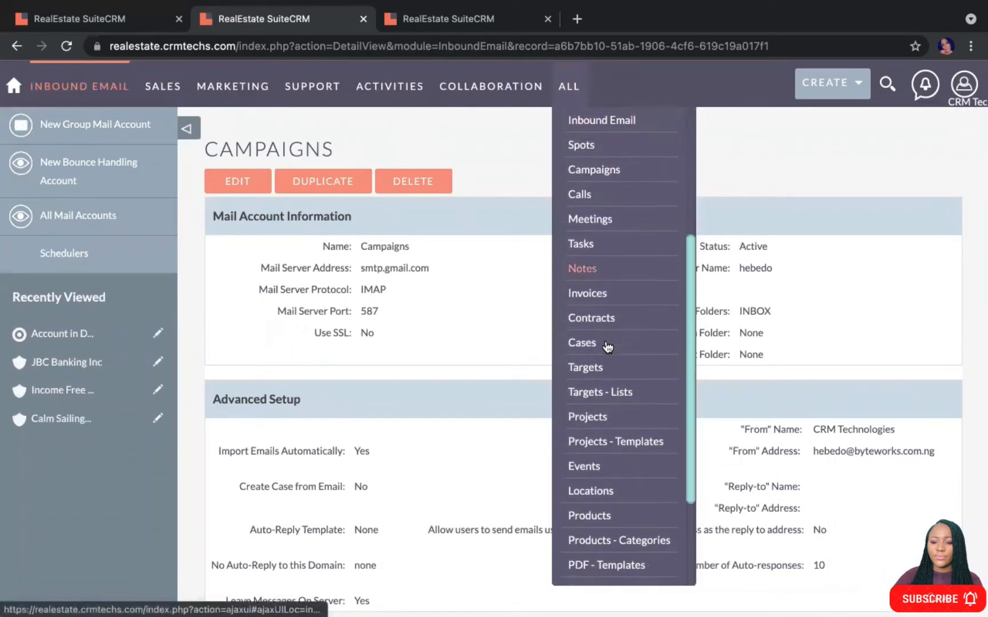
{"action": "scroll", "coordinate": [607, 346], "scroll_direction": "down", "scroll_amount": 3}
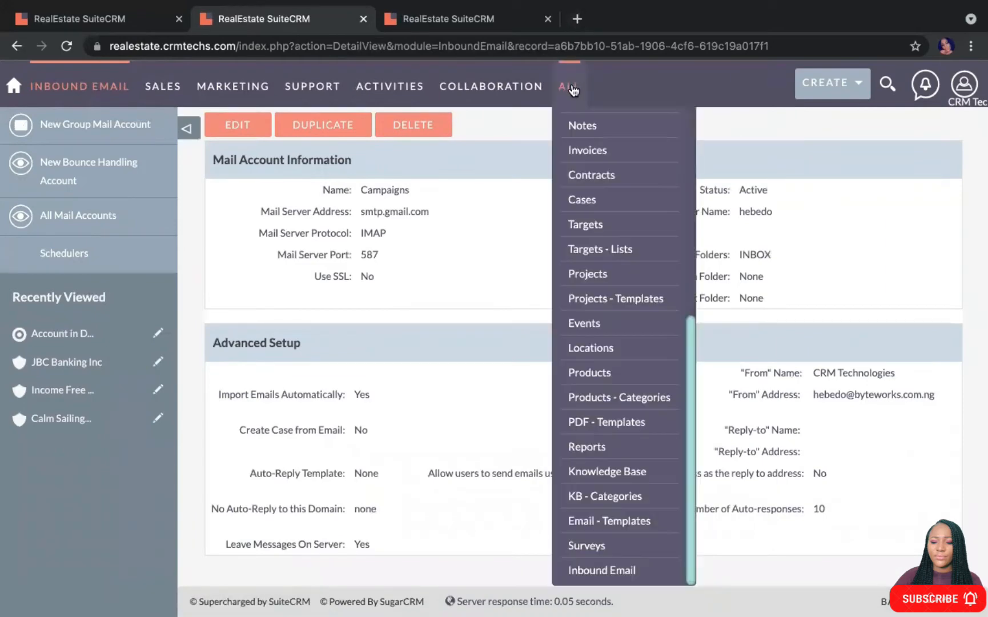
{"action": "left_click", "coordinate": [607, 523]}
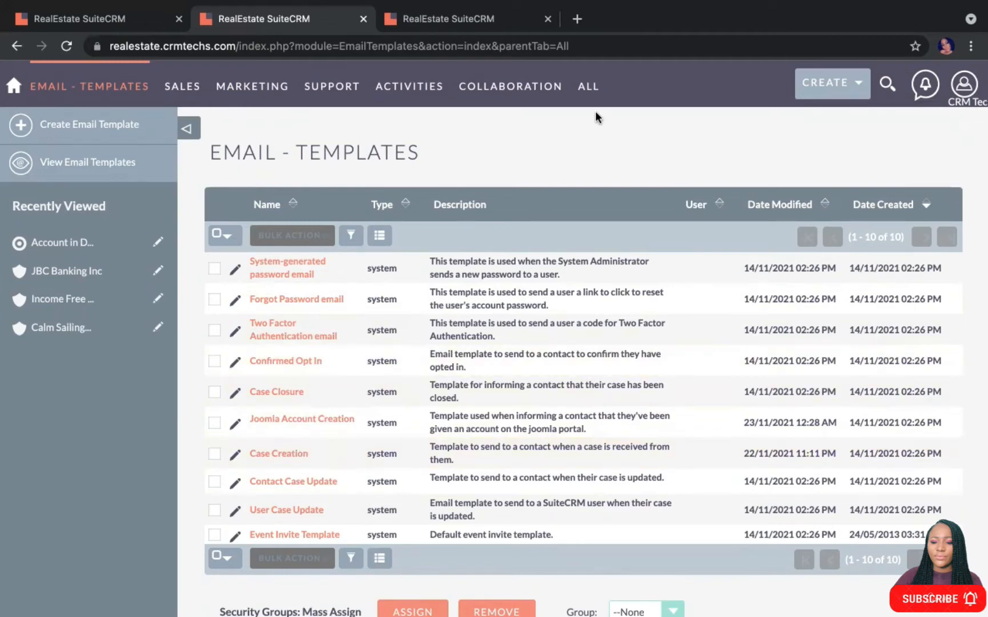
{"action": "left_click", "coordinate": [363, 20]}
Name the campaign 'New Arrivals', set its status to Active, and proceed to Target Lists
{"action": "left_click", "coordinate": [363, 20]}
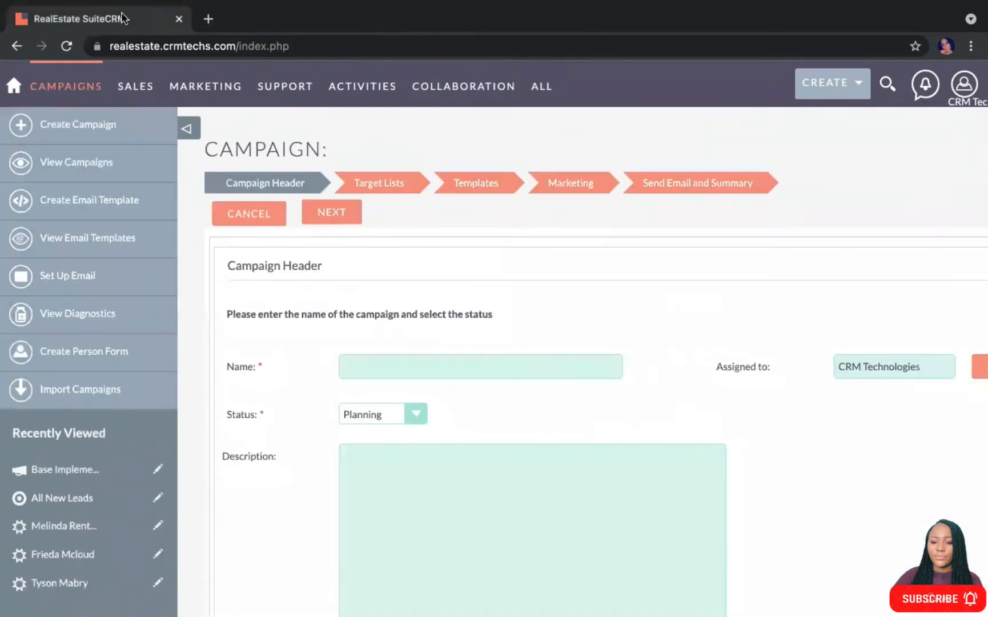
{"action": "mouse_move", "coordinate": [205, 86]}
{"action": "left_click", "coordinate": [383, 363]}
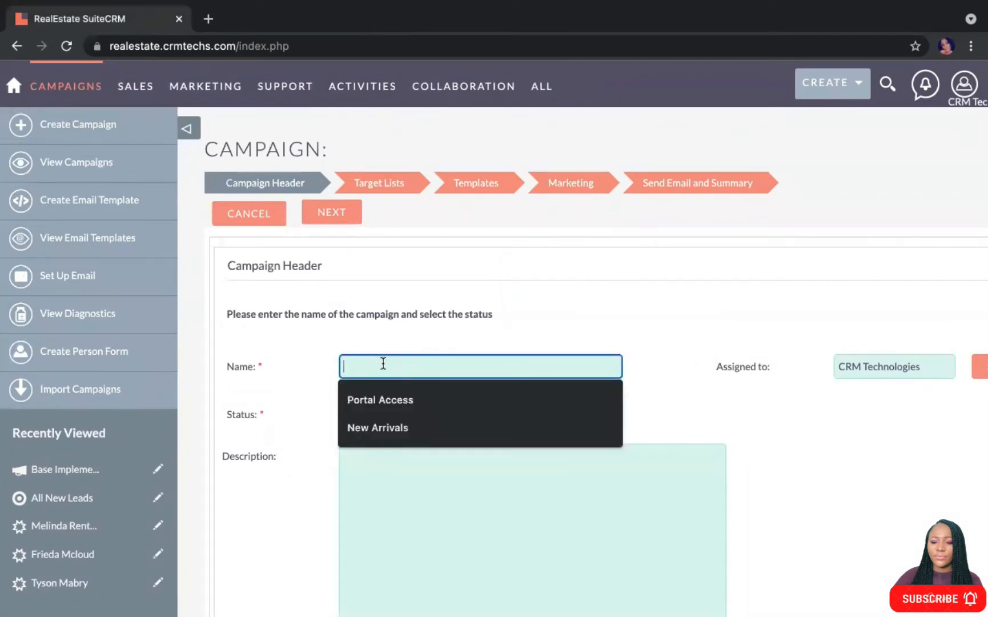
{"action": "scroll", "coordinate": [391, 343], "scroll_direction": "down", "scroll_amount": 2}
{"action": "left_click", "coordinate": [397, 310]}
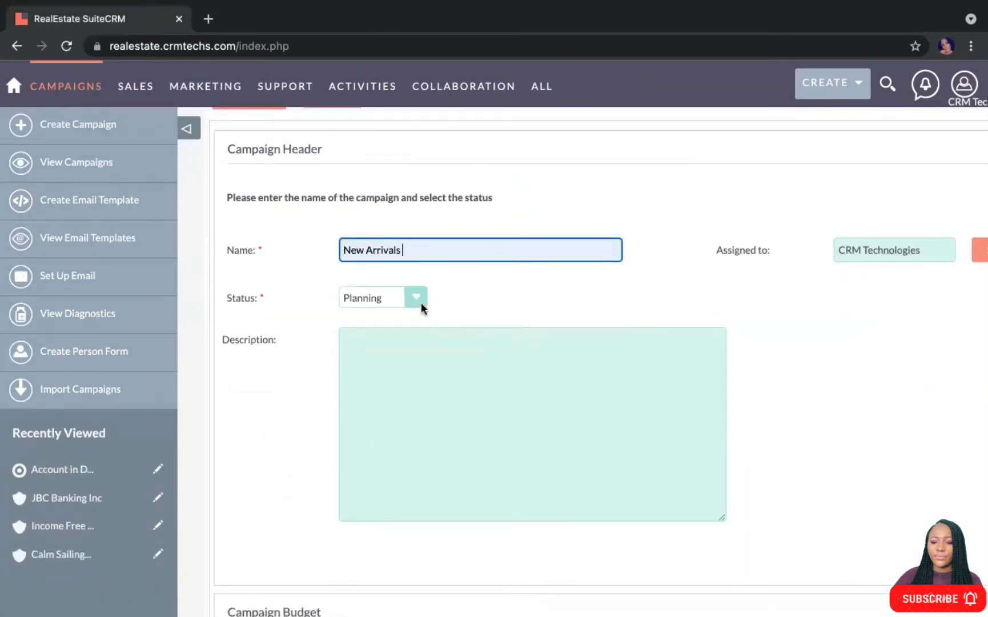
{"action": "left_click", "coordinate": [417, 299]}
{"action": "left_click", "coordinate": [370, 314]}
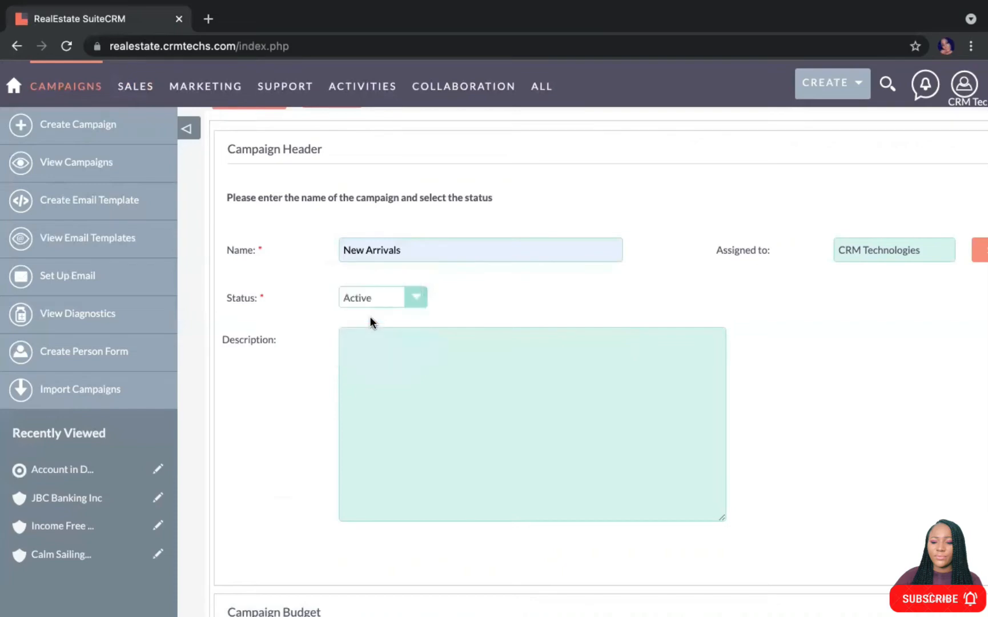
{"action": "scroll", "coordinate": [315, 285], "scroll_direction": "up", "scroll_amount": 2}
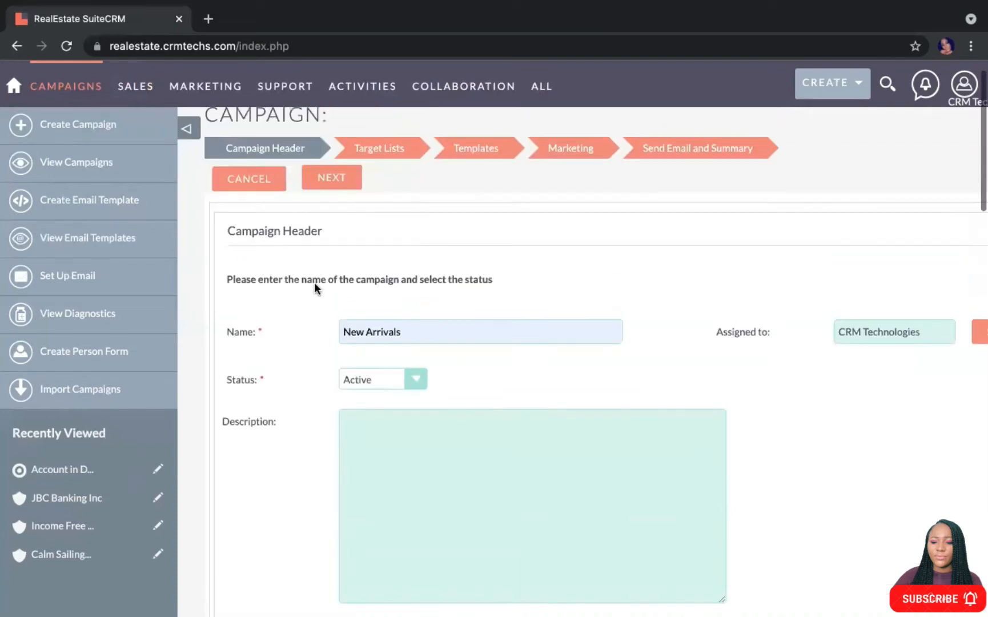
{"action": "scroll", "coordinate": [371, 271], "scroll_direction": "down", "scroll_amount": 8}
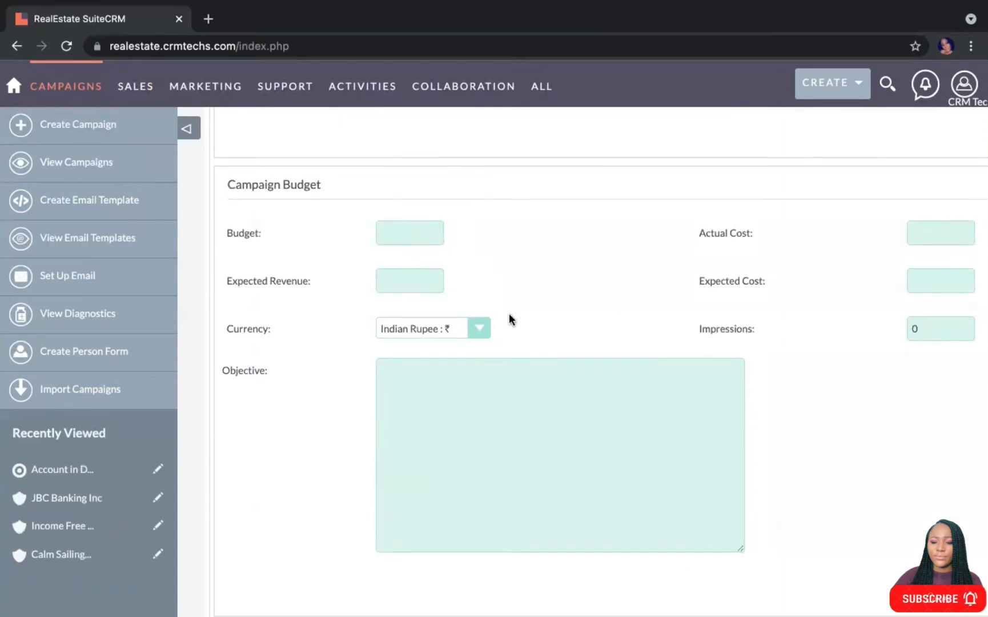
{"action": "scroll", "coordinate": [502, 282], "scroll_direction": "up", "scroll_amount": 8}
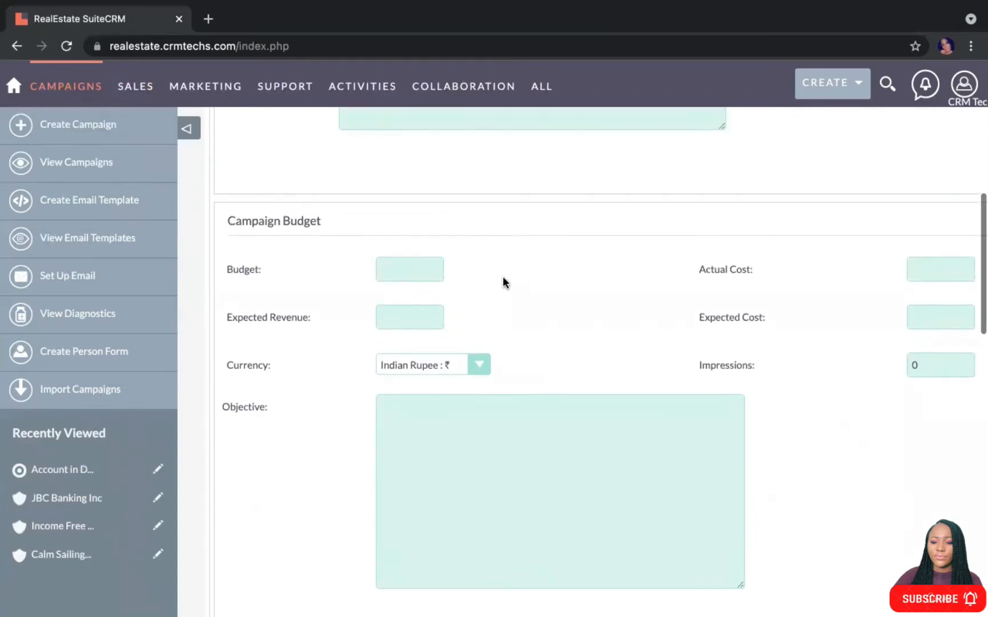
{"action": "scroll", "coordinate": [503, 276], "scroll_direction": "up", "scroll_amount": 2}
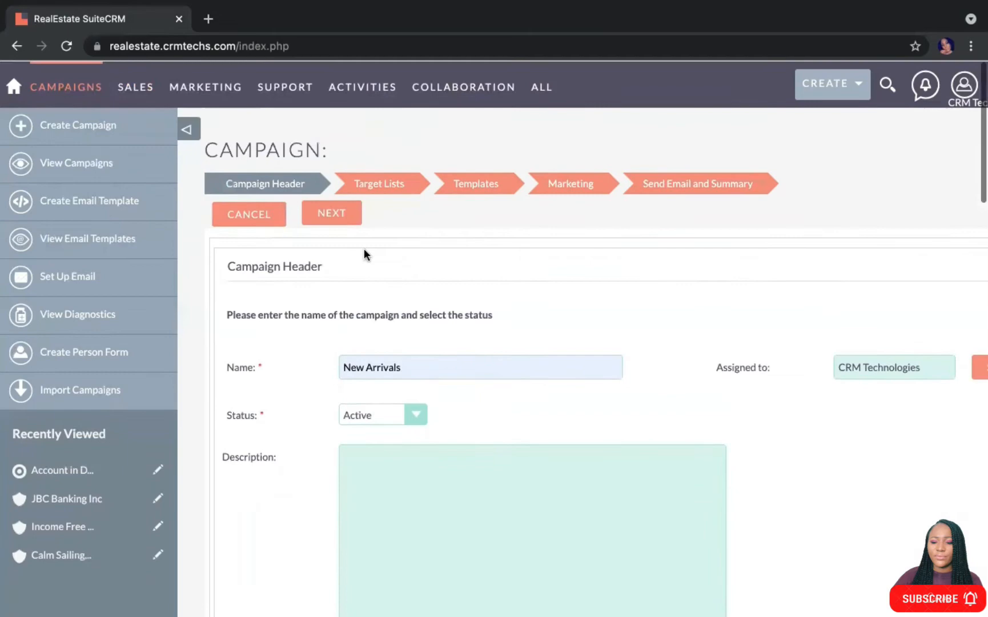
{"action": "left_click", "coordinate": [347, 217]}
Add the existing 'Account in Denver - default (4)' target list and continue to Templates
{"action": "scroll", "coordinate": [381, 395], "scroll_direction": "down", "scroll_amount": 2}
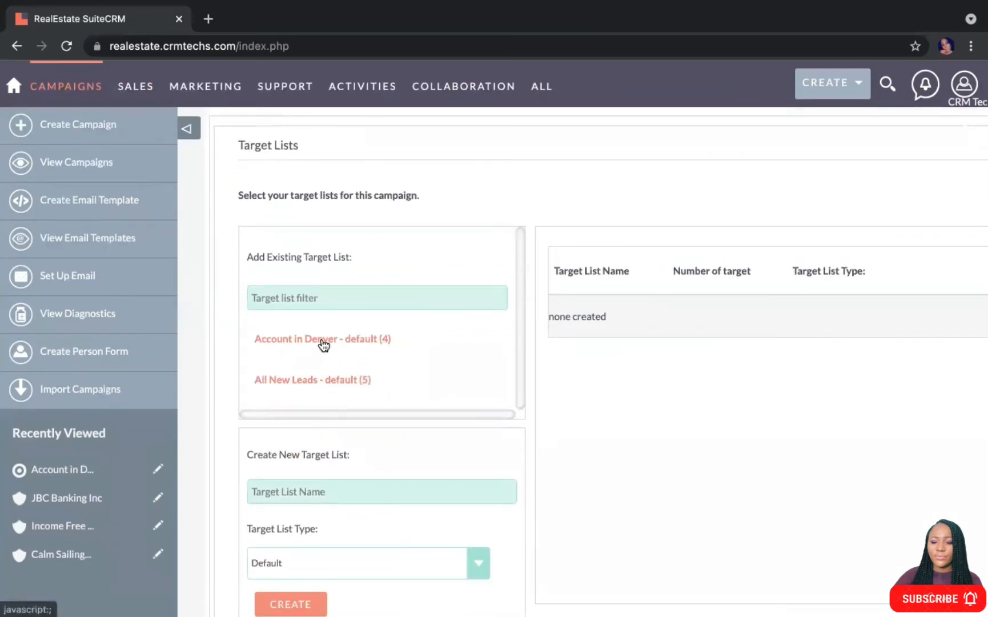
{"action": "left_click", "coordinate": [321, 340]}
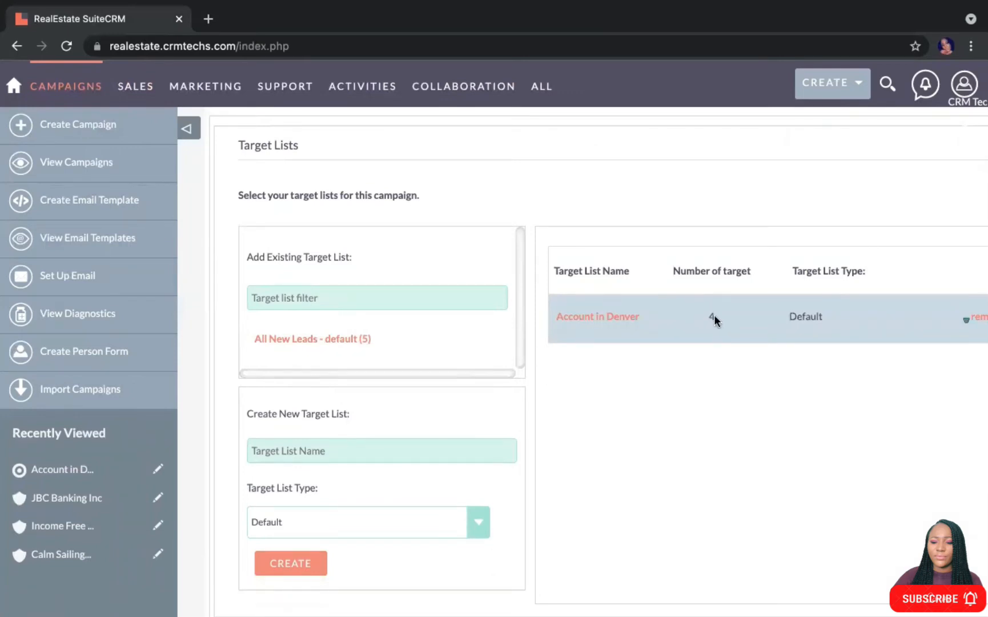
{"action": "scroll", "coordinate": [411, 428], "scroll_direction": "up", "scroll_amount": 3}
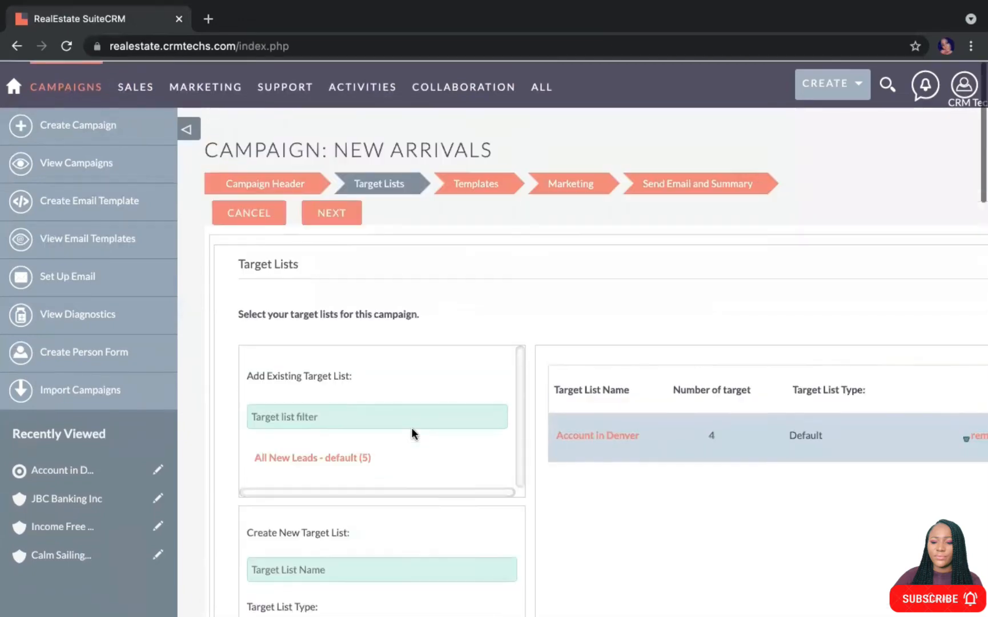
{"action": "left_click", "coordinate": [331, 212]}
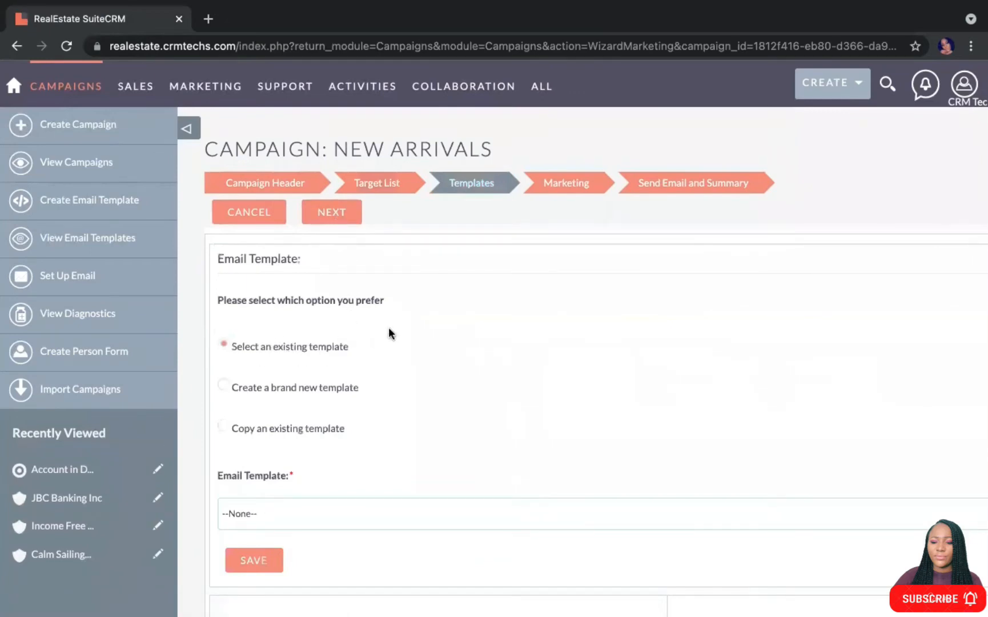
Choose the 'Forgot Password email' template (subject 'Reset your account password') and continue to the Marketing step
{"action": "scroll", "coordinate": [389, 327], "scroll_direction": "down", "scroll_amount": 2}
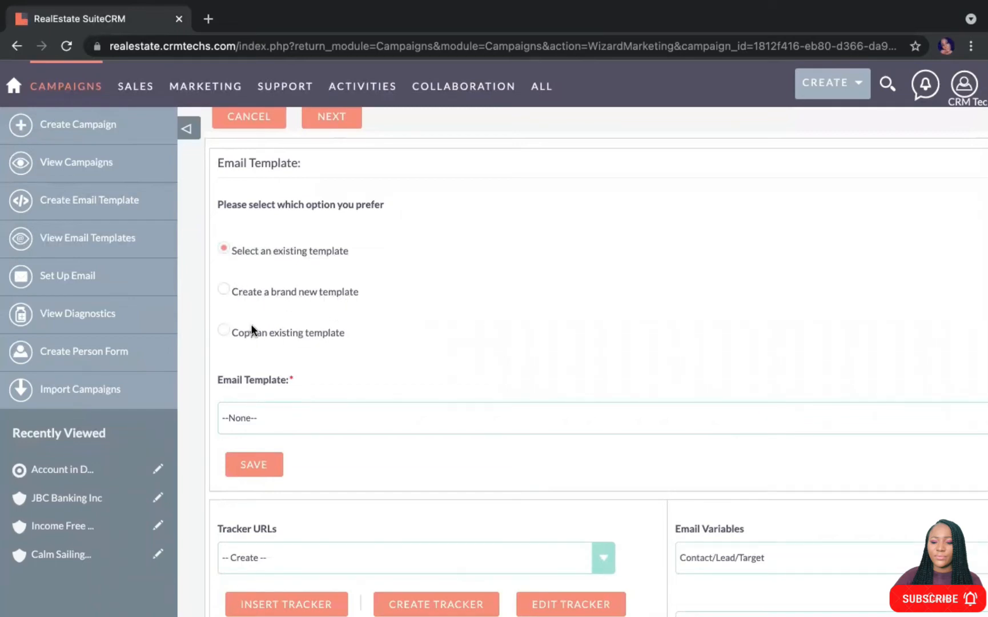
{"action": "left_click", "coordinate": [294, 417]}
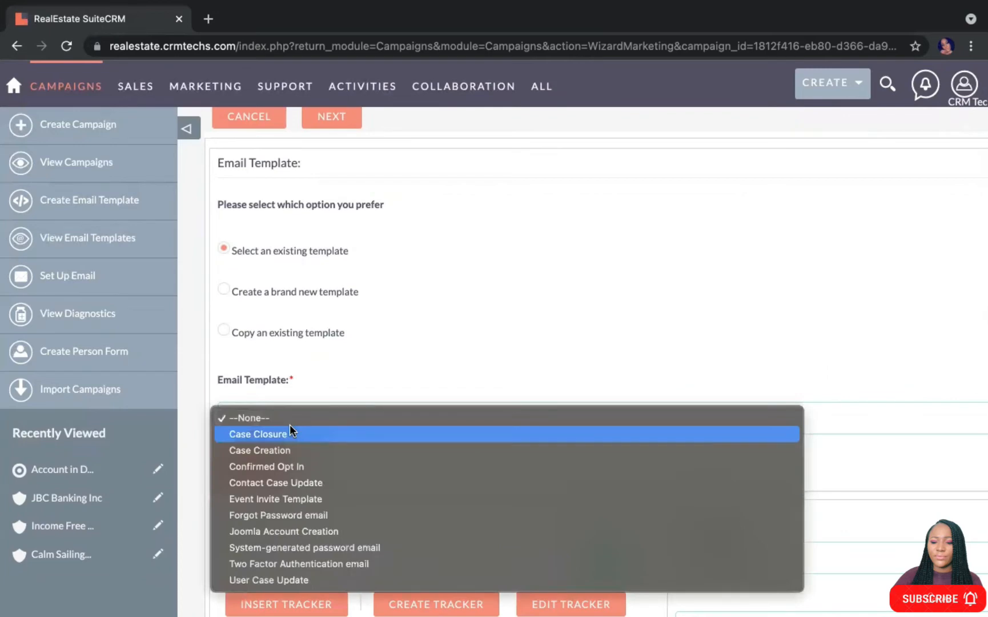
{"action": "left_click", "coordinate": [260, 518]}
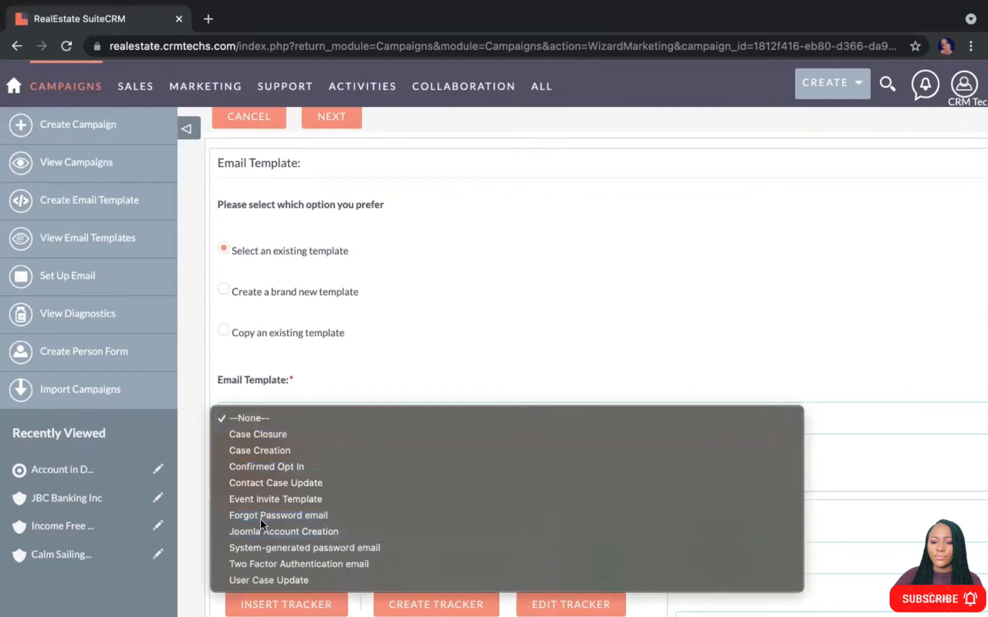
{"action": "scroll", "coordinate": [439, 498], "scroll_direction": "down", "scroll_amount": 8}
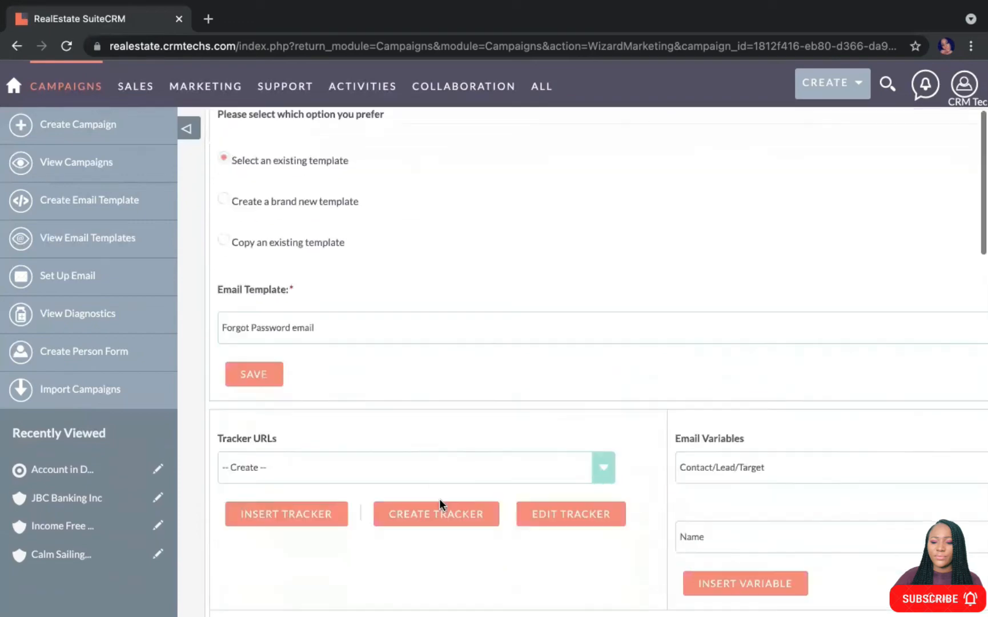
{"action": "scroll", "coordinate": [439, 498], "scroll_direction": "down", "scroll_amount": 3}
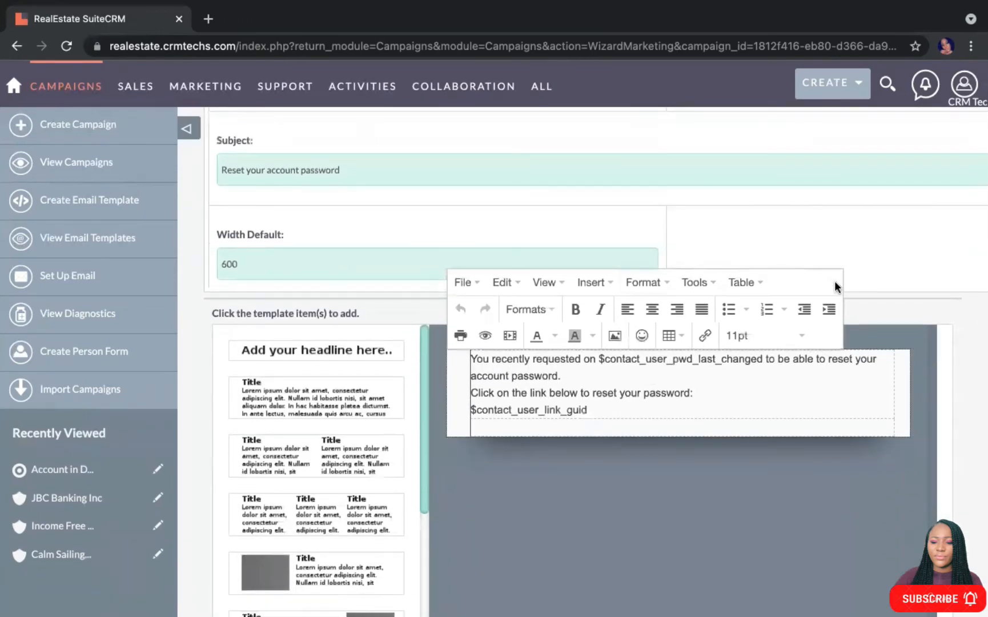
{"action": "scroll", "coordinate": [482, 398], "scroll_direction": "up", "scroll_amount": 2}
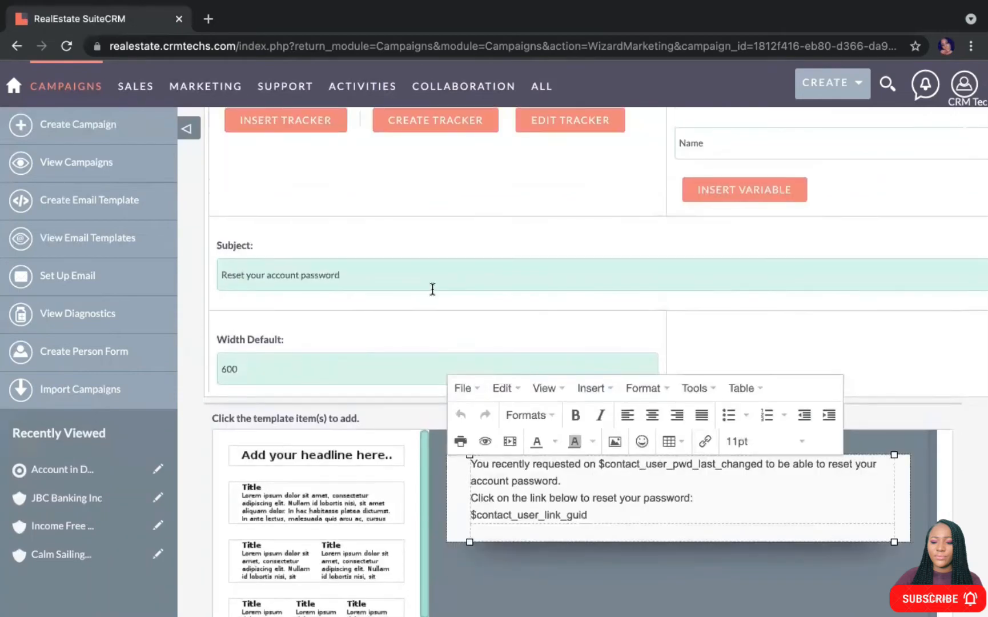
{"action": "scroll", "coordinate": [433, 288], "scroll_direction": "up", "scroll_amount": 5}
{"action": "scroll", "coordinate": [431, 288], "scroll_direction": "up", "scroll_amount": 5}
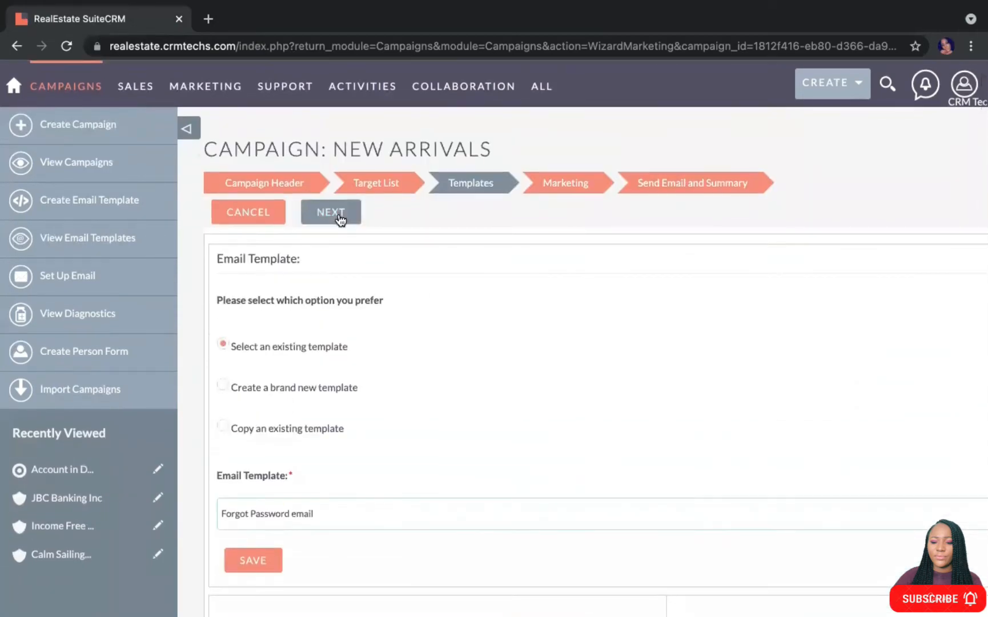
{"action": "left_click", "coordinate": [337, 214]}
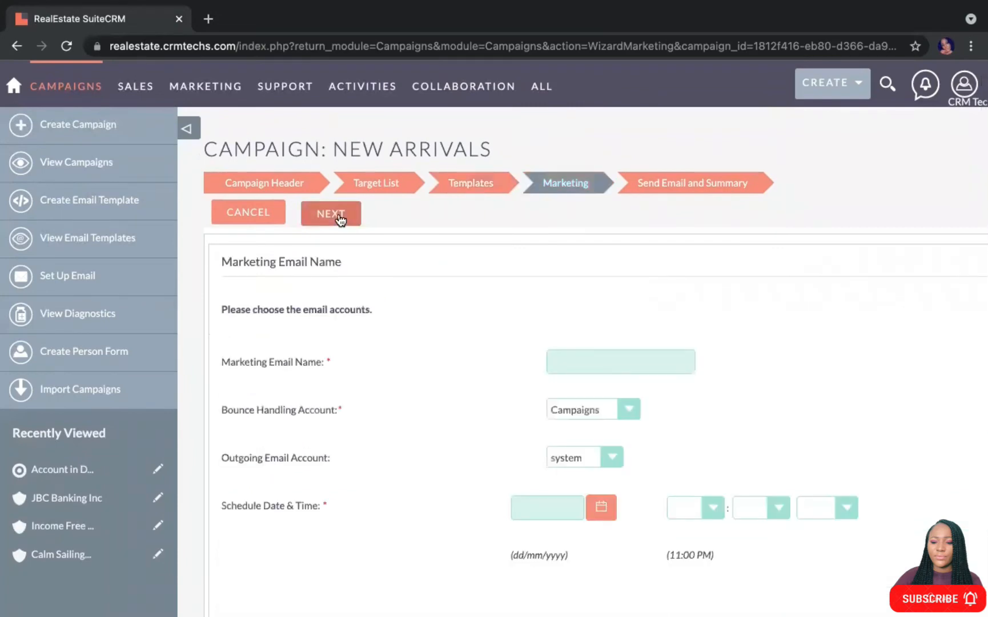
Fill the marketing email name from a suggestion and set the send date to 23/11/2021
{"action": "left_click", "coordinate": [622, 362]}
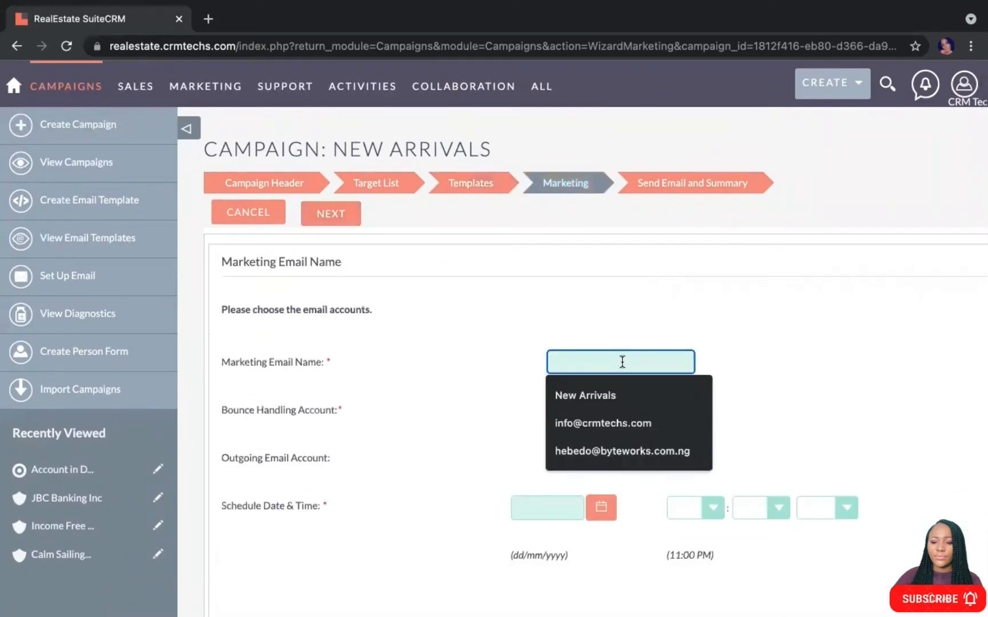
{"action": "left_click", "coordinate": [606, 452]}
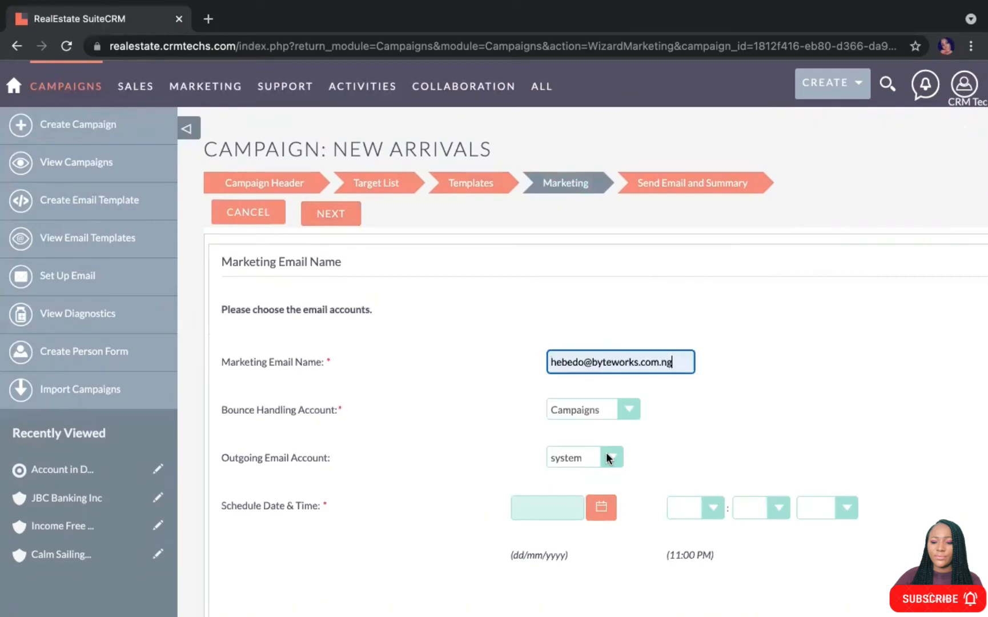
{"action": "scroll", "coordinate": [399, 400], "scroll_direction": "down", "scroll_amount": 3}
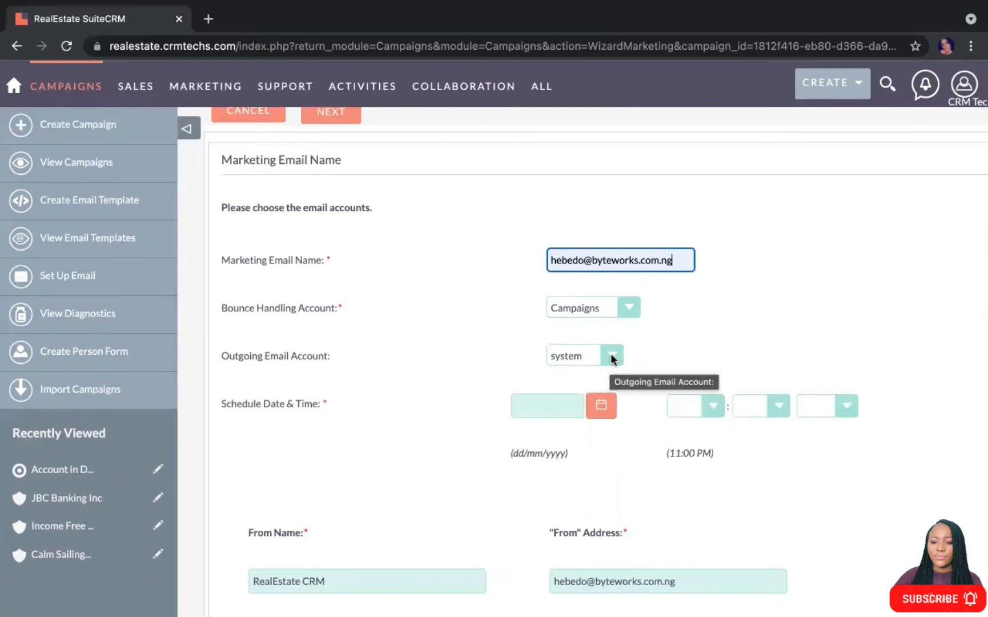
{"action": "left_click", "coordinate": [600, 405]}
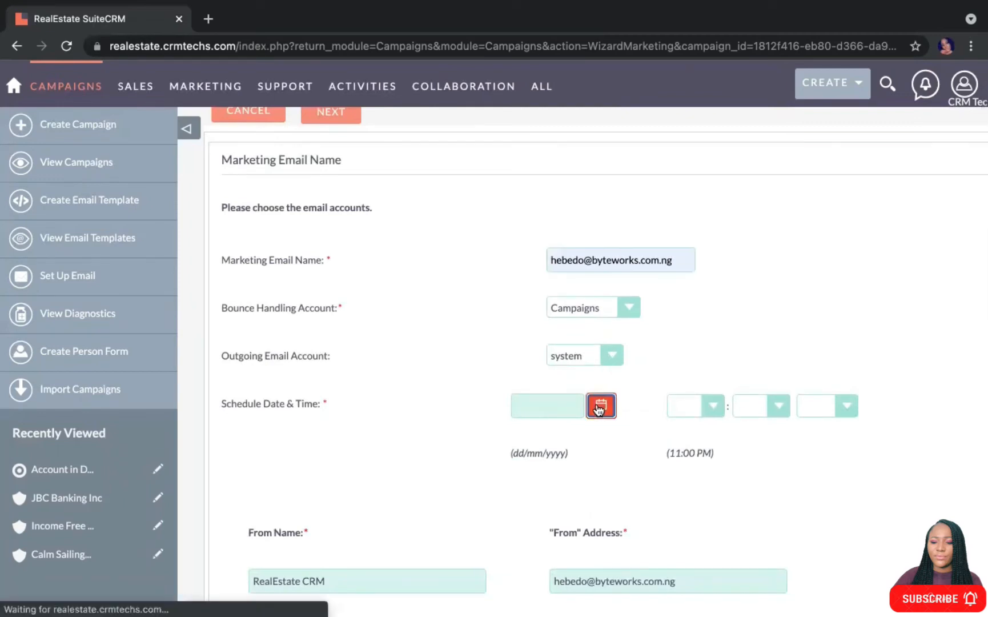
{"action": "left_click", "coordinate": [537, 528]}
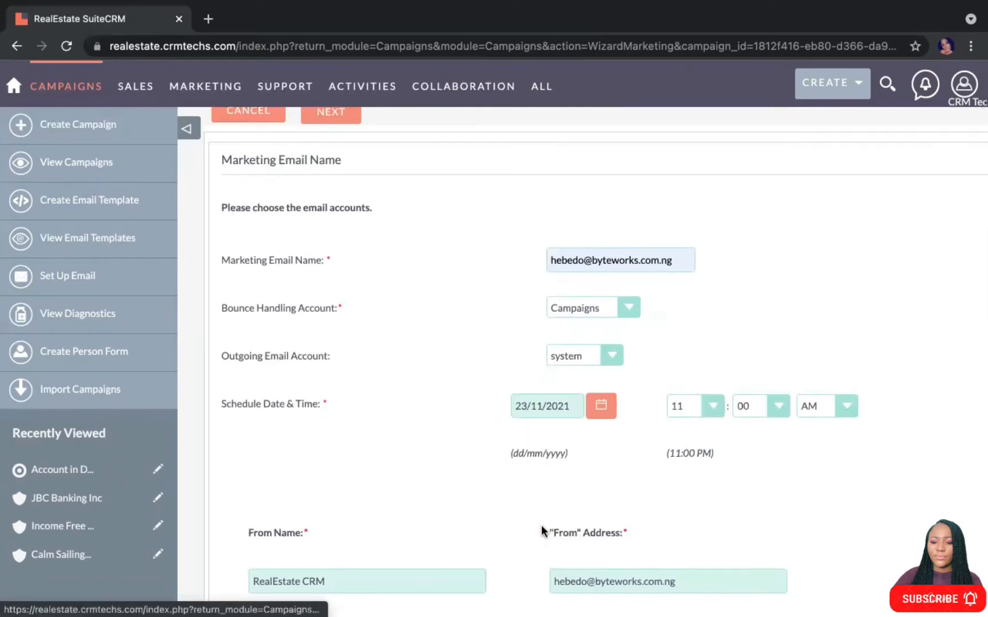
{"action": "mouse_move", "coordinate": [809, 91]}
{"action": "mouse_move", "coordinate": [922, 3]}
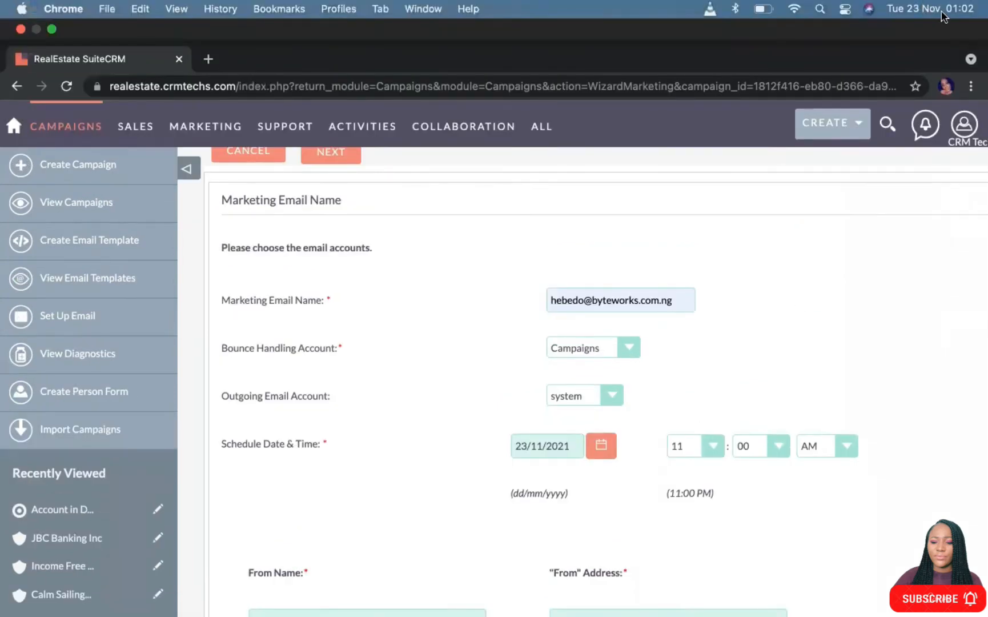
{"action": "scroll", "coordinate": [730, 317], "scroll_direction": "down", "scroll_amount": 2}
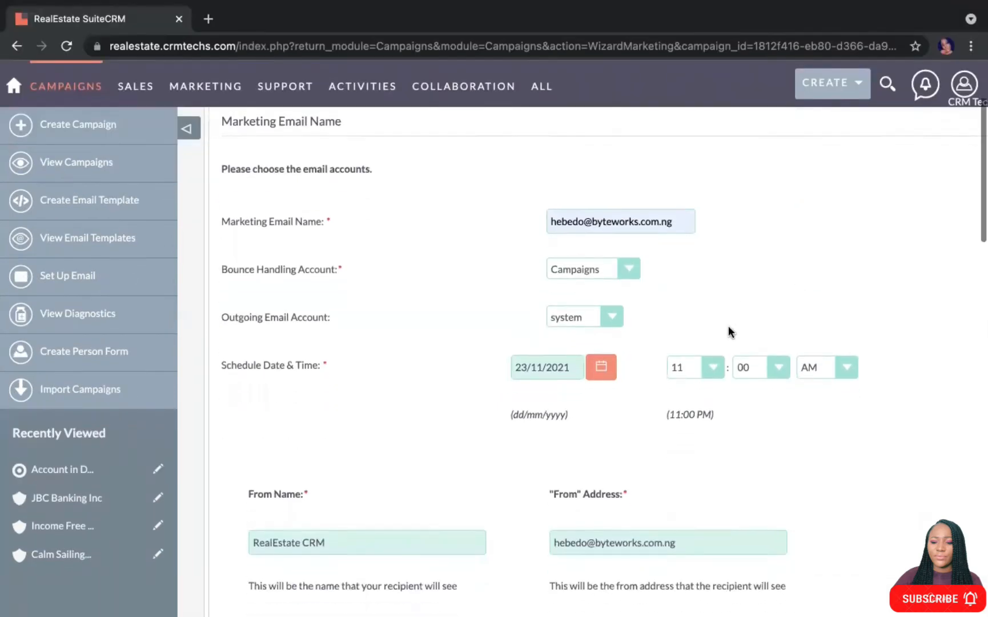
Set the send time to 01:15 AM and continue to Send Email and Summary
{"action": "left_click", "coordinate": [714, 369]}
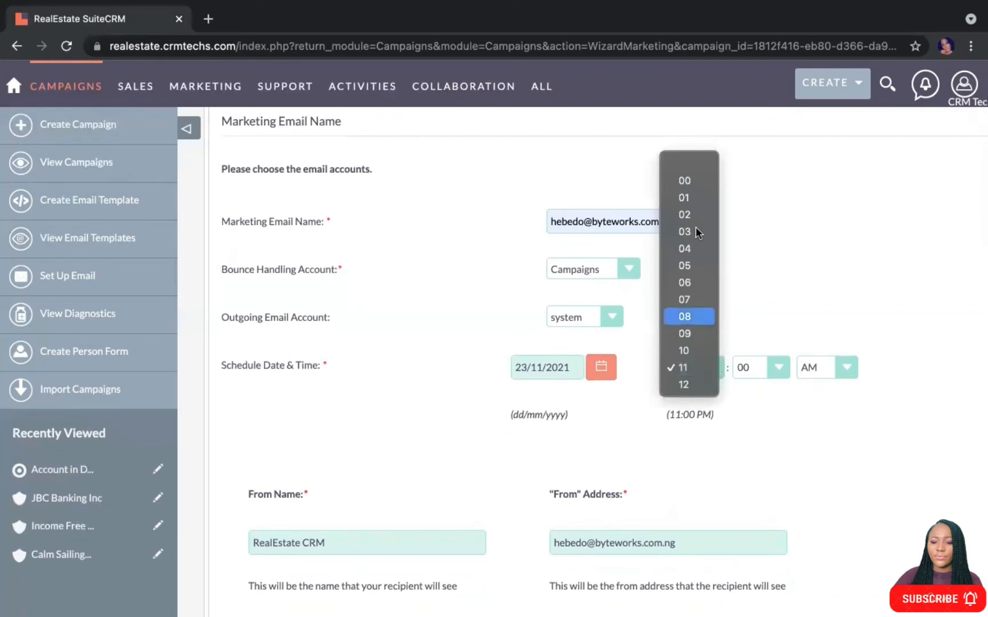
{"action": "left_click", "coordinate": [689, 198]}
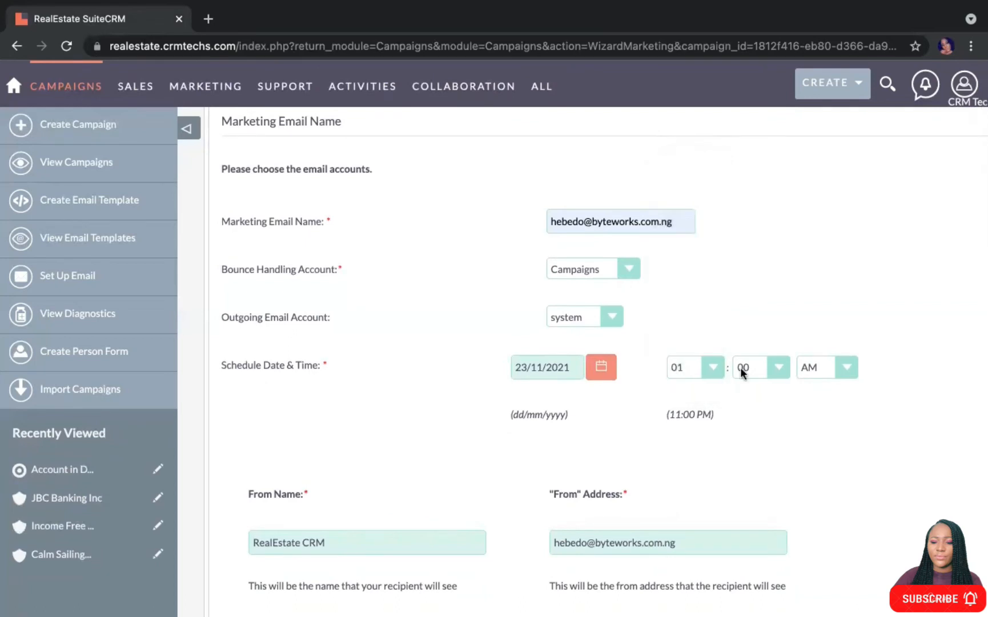
{"action": "left_click", "coordinate": [774, 370]}
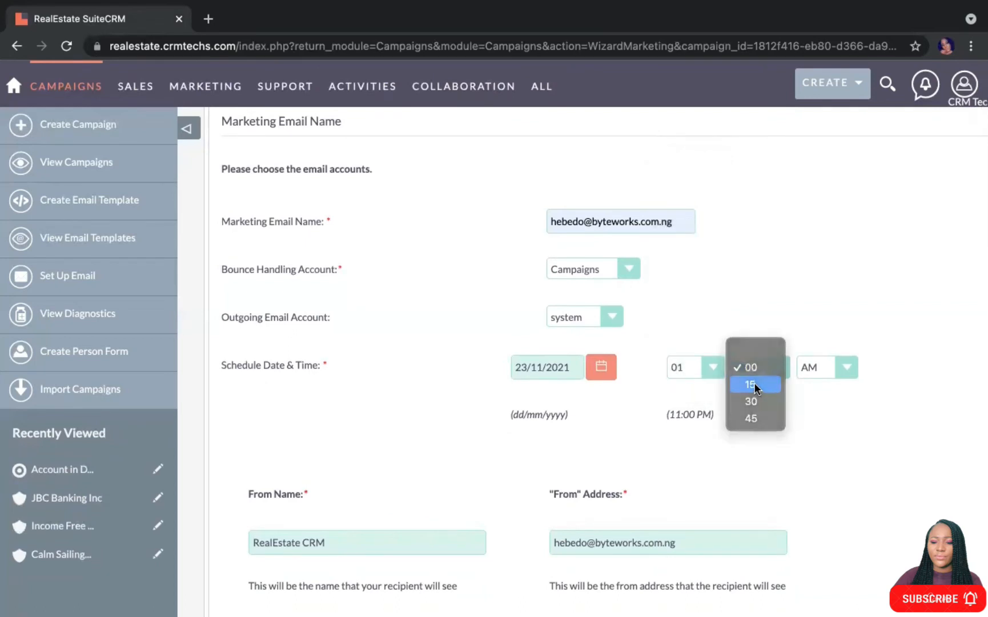
{"action": "left_click", "coordinate": [753, 386]}
{"action": "left_click", "coordinate": [843, 367]}
{"action": "left_click", "coordinate": [825, 381]}
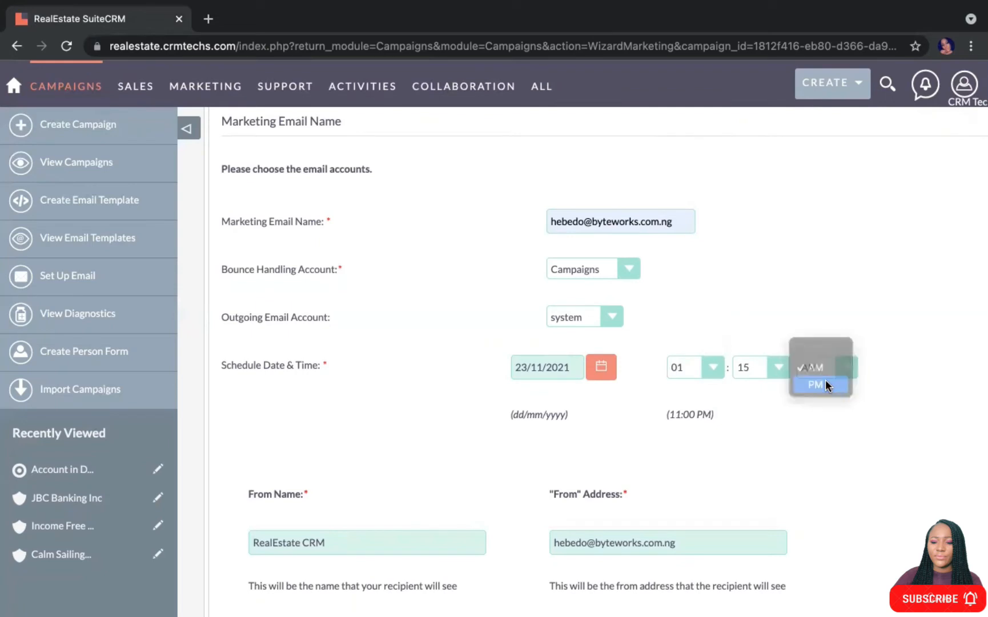
{"action": "left_click", "coordinate": [854, 362]}
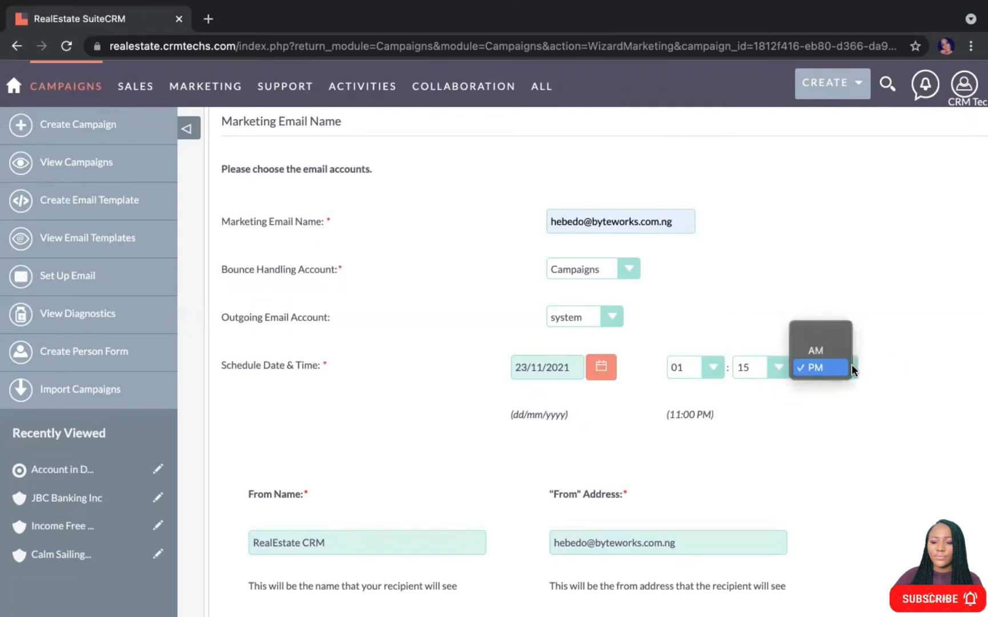
{"action": "left_click", "coordinate": [825, 347]}
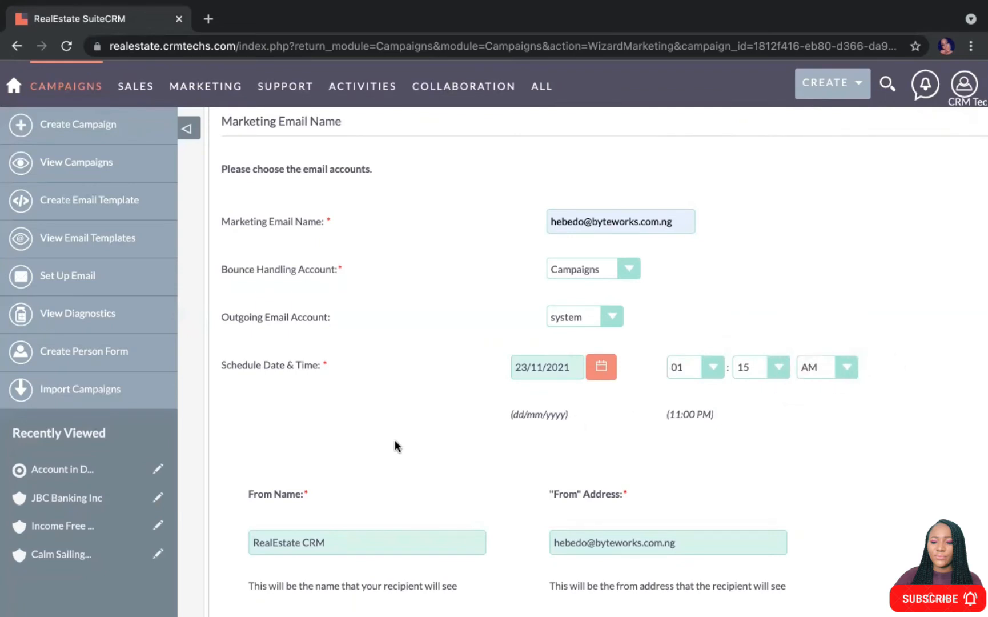
{"action": "scroll", "coordinate": [395, 440], "scroll_direction": "down", "scroll_amount": 2}
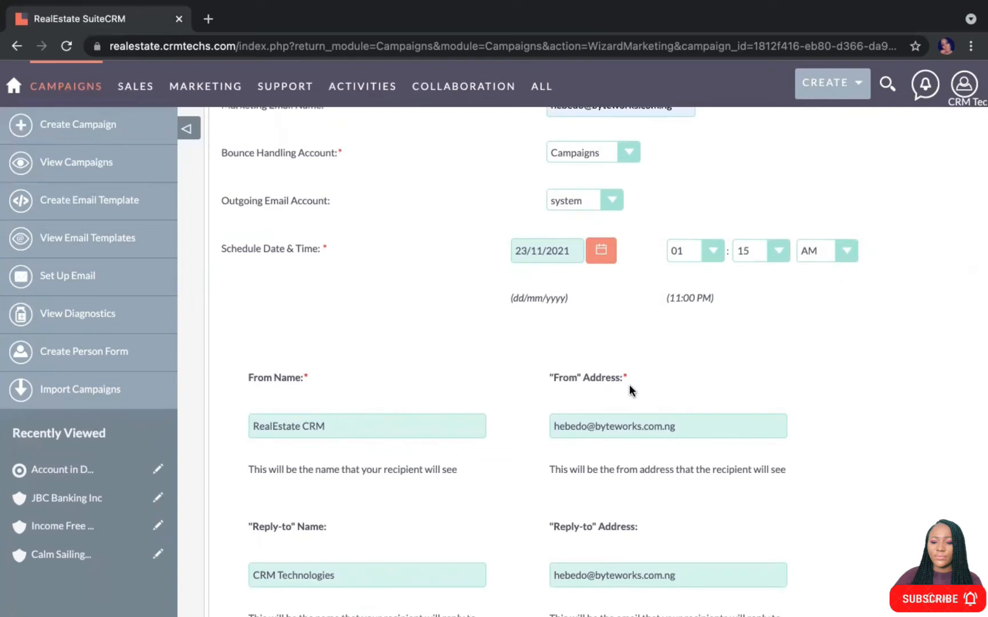
{"action": "scroll", "coordinate": [309, 418], "scroll_direction": "up", "scroll_amount": 5}
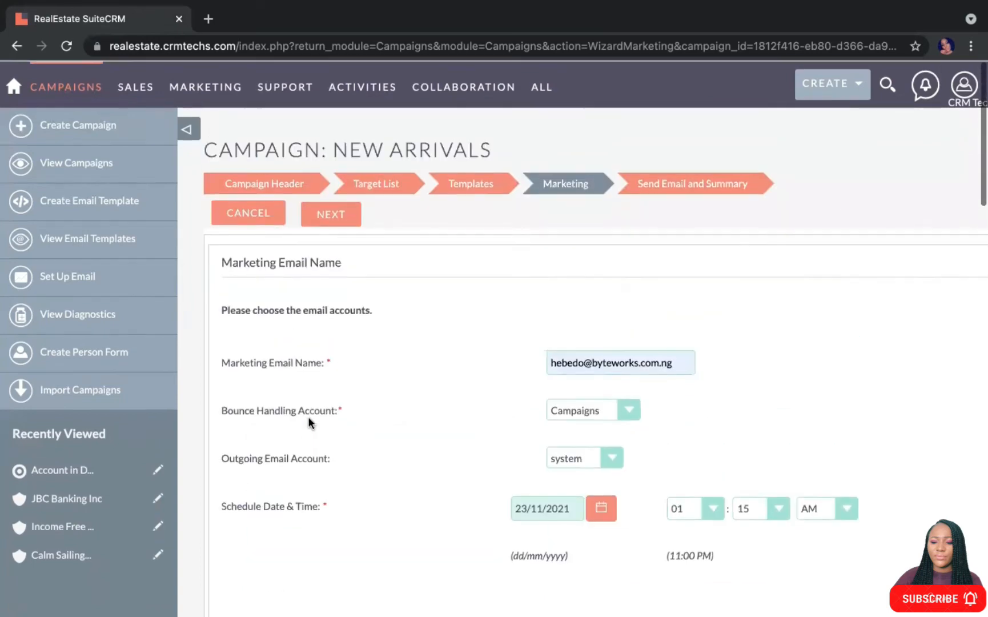
{"action": "left_click", "coordinate": [332, 215]}
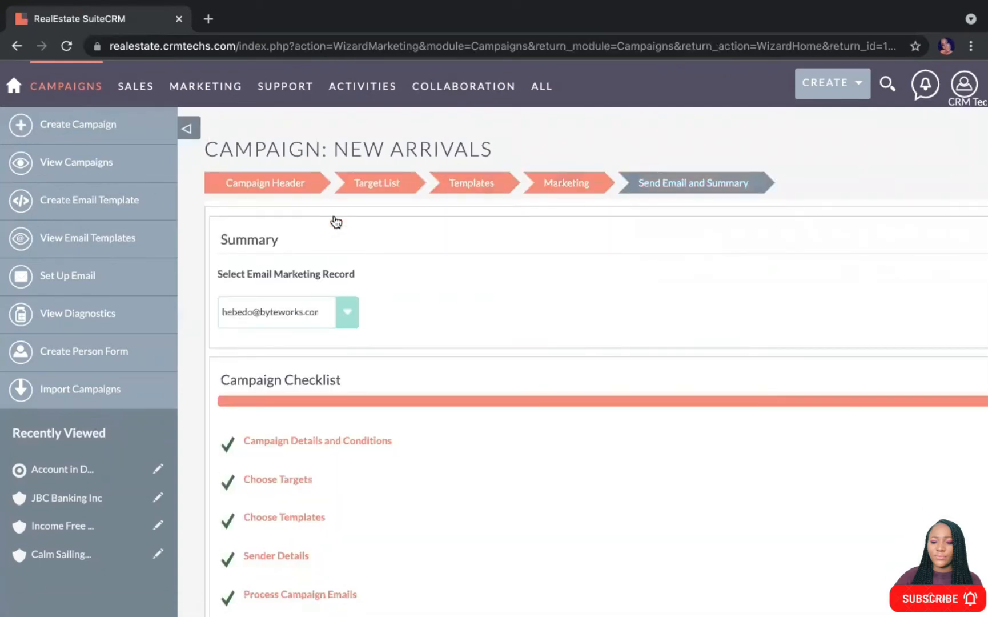
Choose Send Mail at Scheduled Time for the New Arrivals emails on the summary step
{"action": "scroll", "coordinate": [372, 481], "scroll_direction": "down", "scroll_amount": 3}
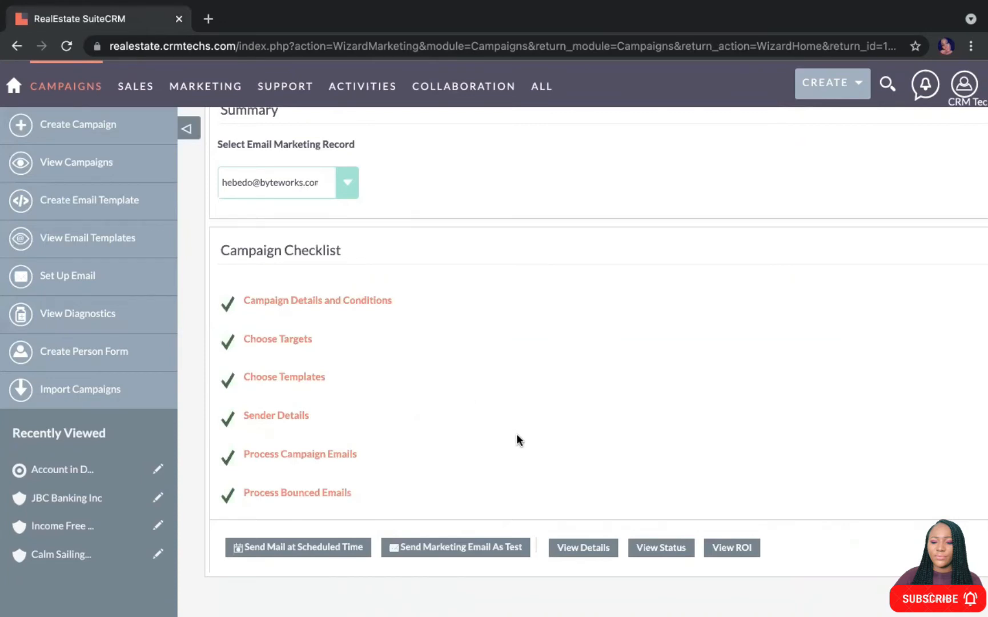
{"action": "scroll", "coordinate": [516, 437], "scroll_direction": "down", "scroll_amount": 3}
{"action": "scroll", "coordinate": [518, 440], "scroll_direction": "down", "scroll_amount": 1}
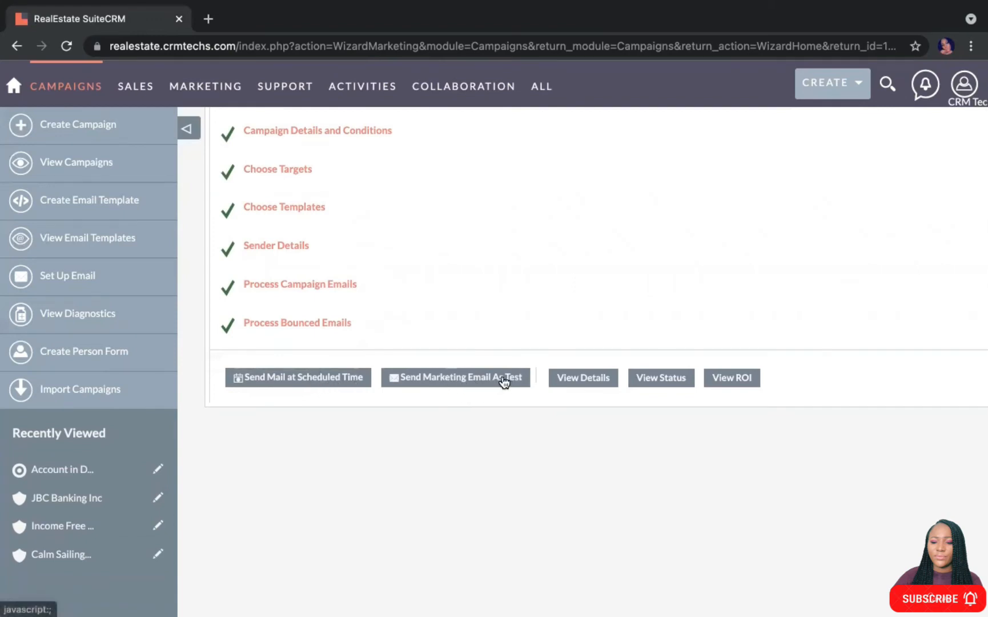
{"action": "left_click", "coordinate": [317, 379]}
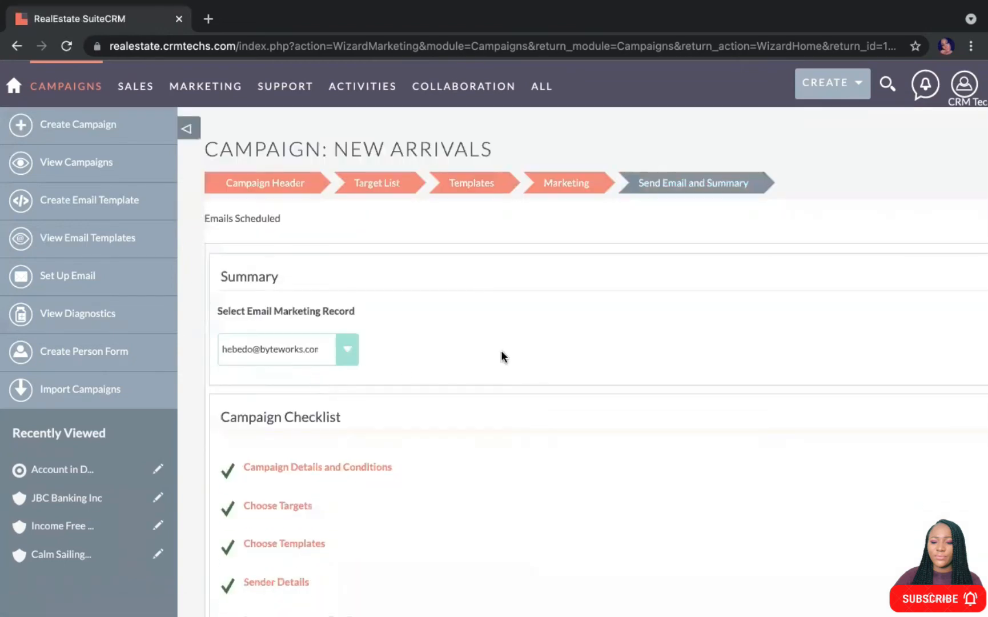
Go to Admin and open the Email Queue listing four queued New Arrivals messages
{"action": "mouse_move", "coordinate": [970, 94]}
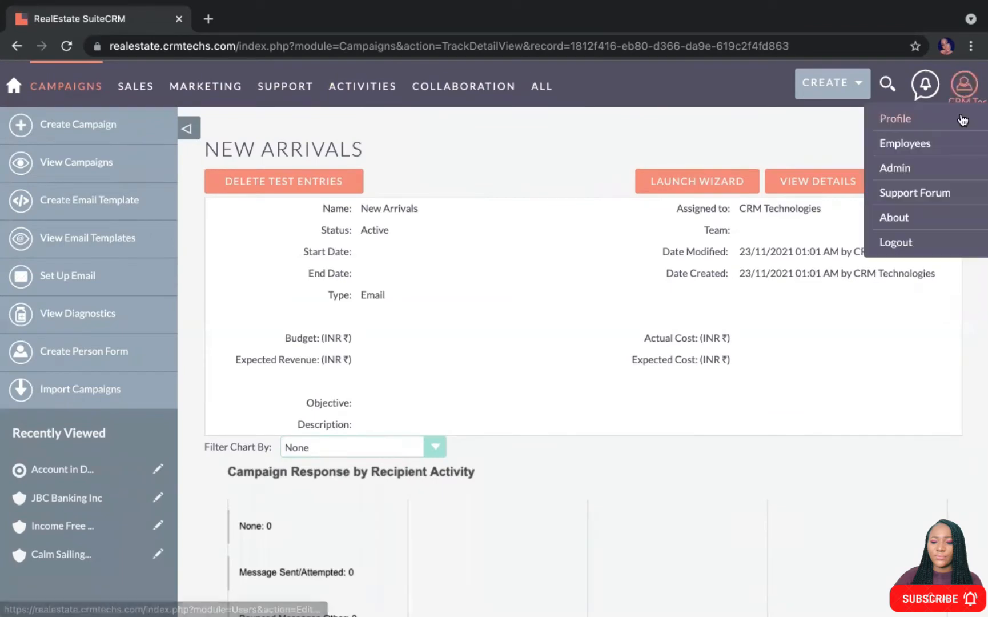
{"action": "left_click", "coordinate": [903, 168]}
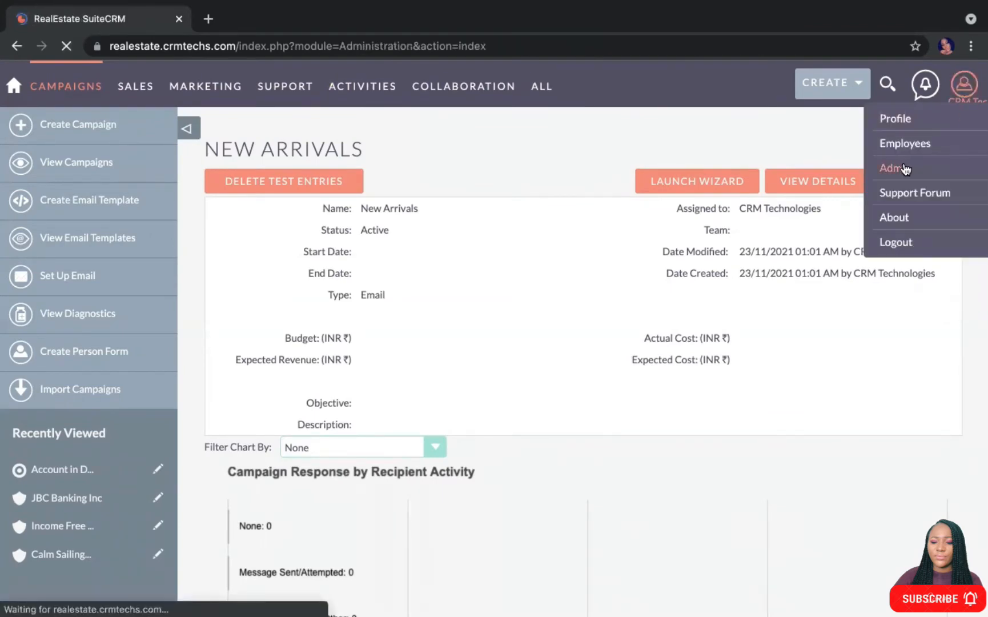
{"action": "scroll", "coordinate": [366, 429], "scroll_direction": "down", "scroll_amount": 6}
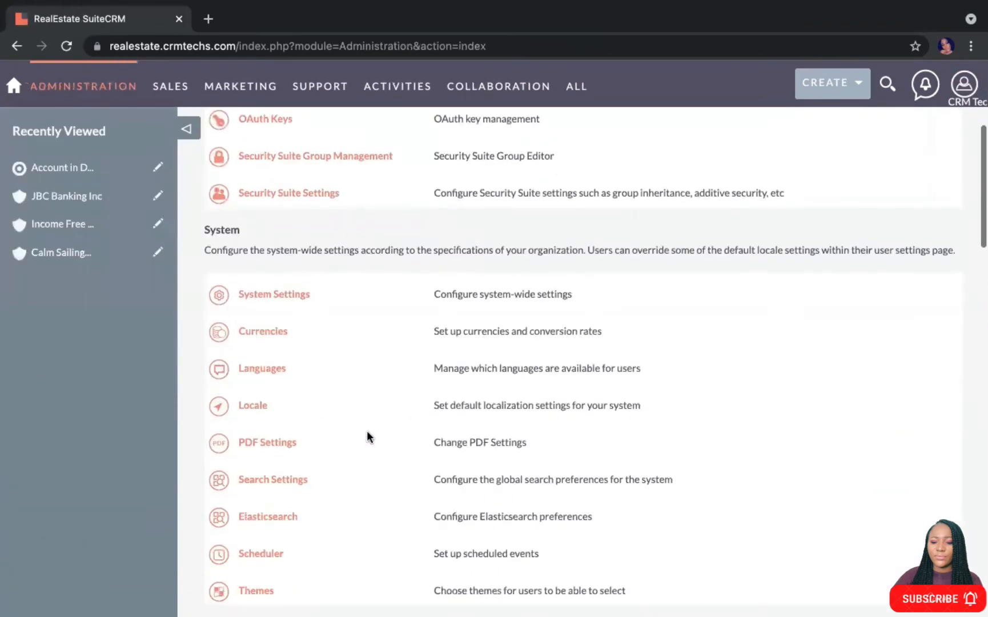
{"action": "scroll", "coordinate": [365, 425], "scroll_direction": "down", "scroll_amount": 10}
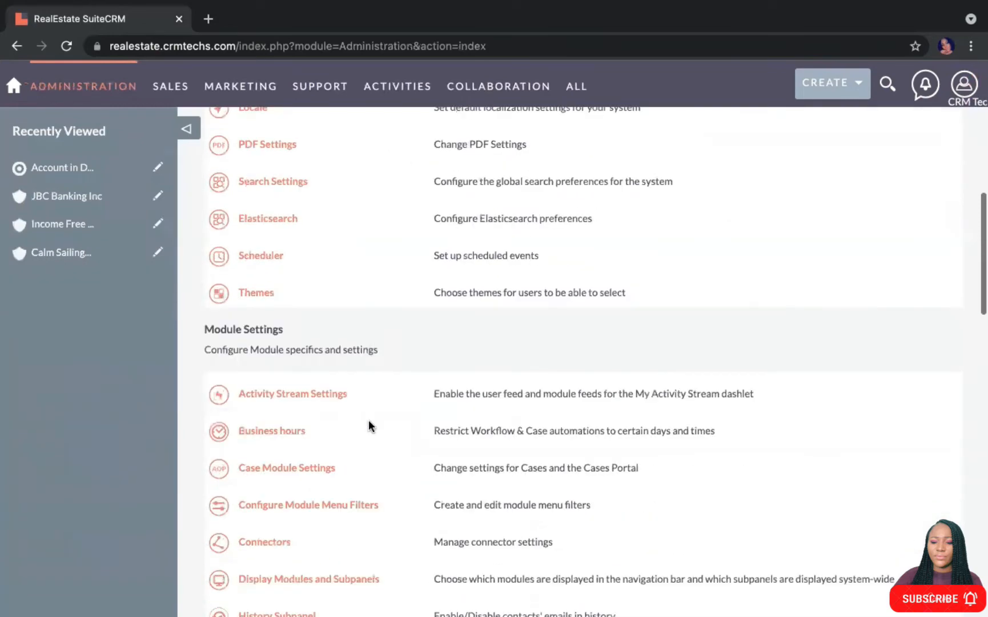
{"action": "scroll", "coordinate": [368, 425], "scroll_direction": "down", "scroll_amount": 2}
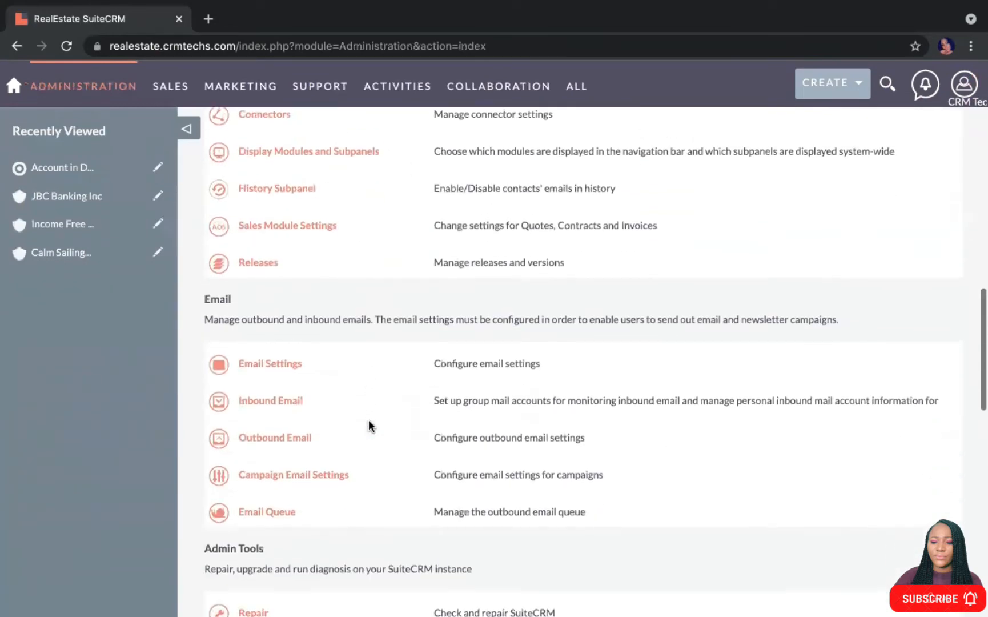
{"action": "left_click", "coordinate": [272, 511]}
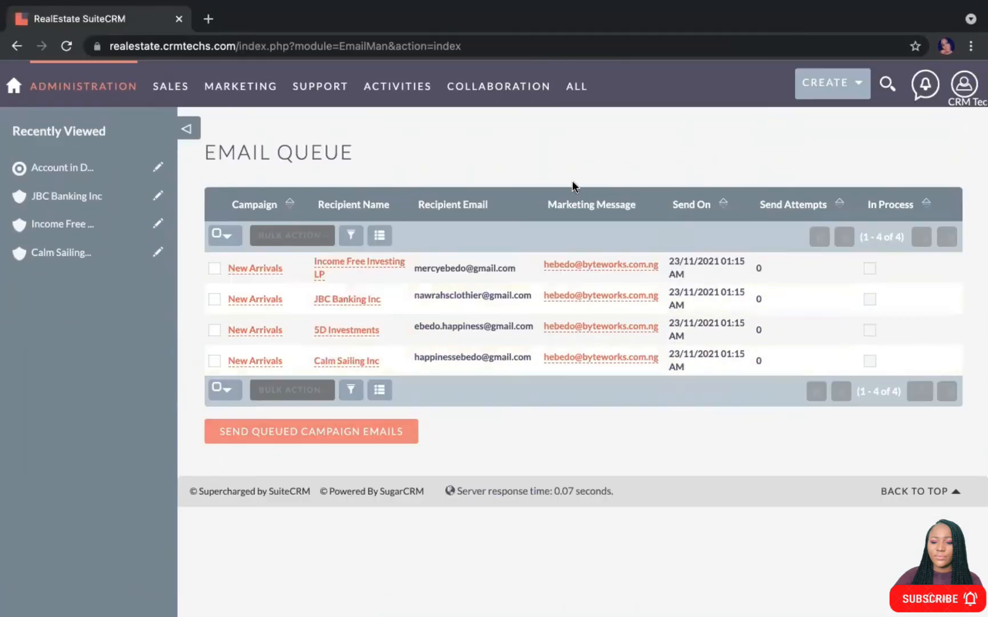
{"action": "mouse_move", "coordinate": [199, 110]}
Send the queued campaign emails now, leaving the Email Queue at No Data
{"action": "left_click", "coordinate": [294, 437]}
{"action": "left_click", "coordinate": [292, 436]}
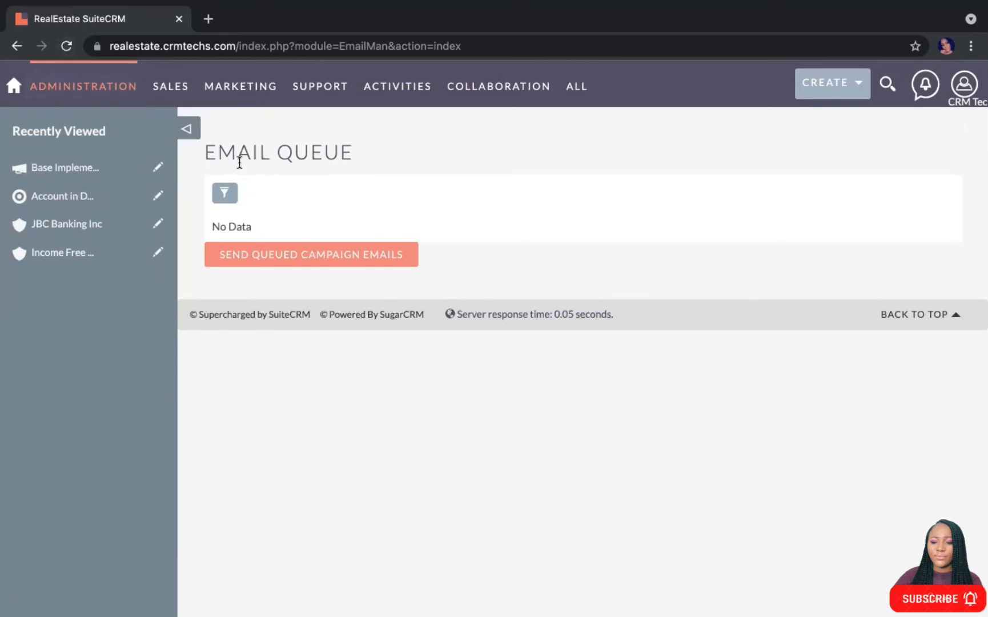
{"action": "scroll", "coordinate": [392, 201], "scroll_direction": "up", "scroll_amount": 1}
In a new tab, go to gmail.com and open the received 'Reset your account password' email
{"action": "left_click", "coordinate": [208, 18]}
{"action": "left_click", "coordinate": [175, 46]}
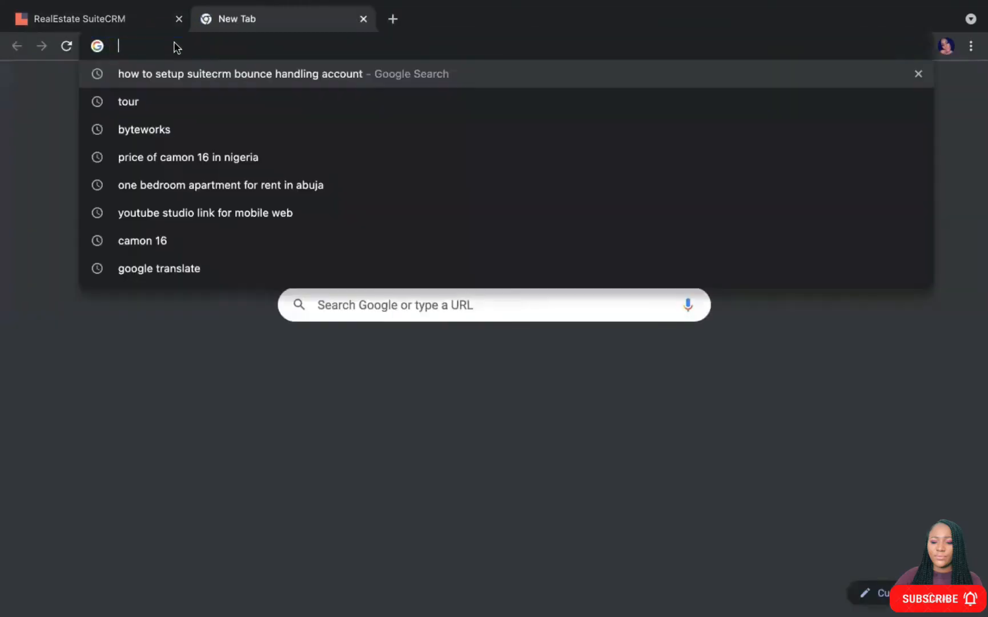
{"action": "type", "text": "g"}
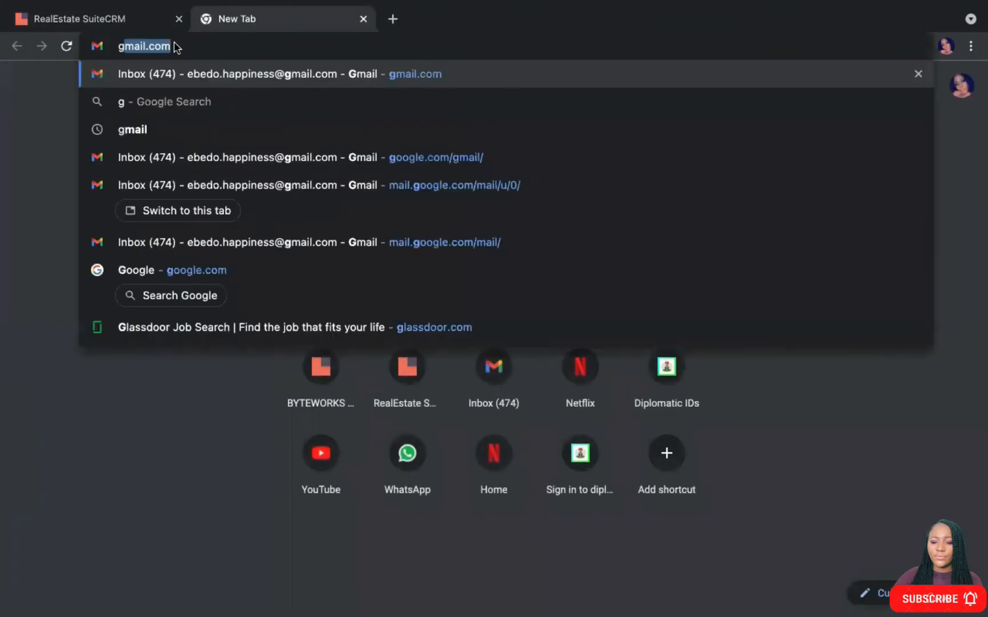
{"action": "key", "text": "Return"}
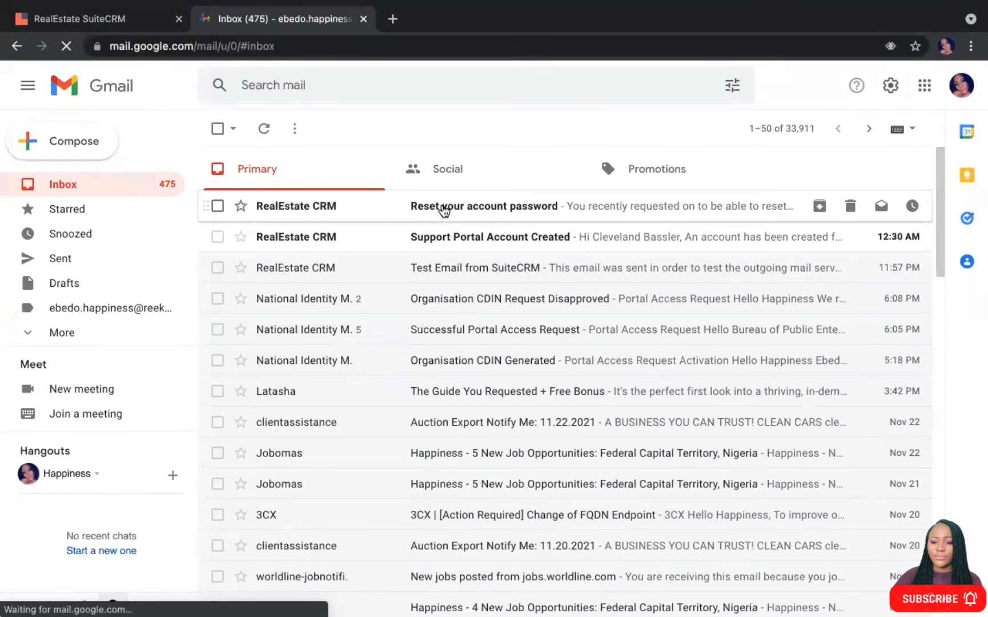
{"action": "left_click", "coordinate": [444, 211]}
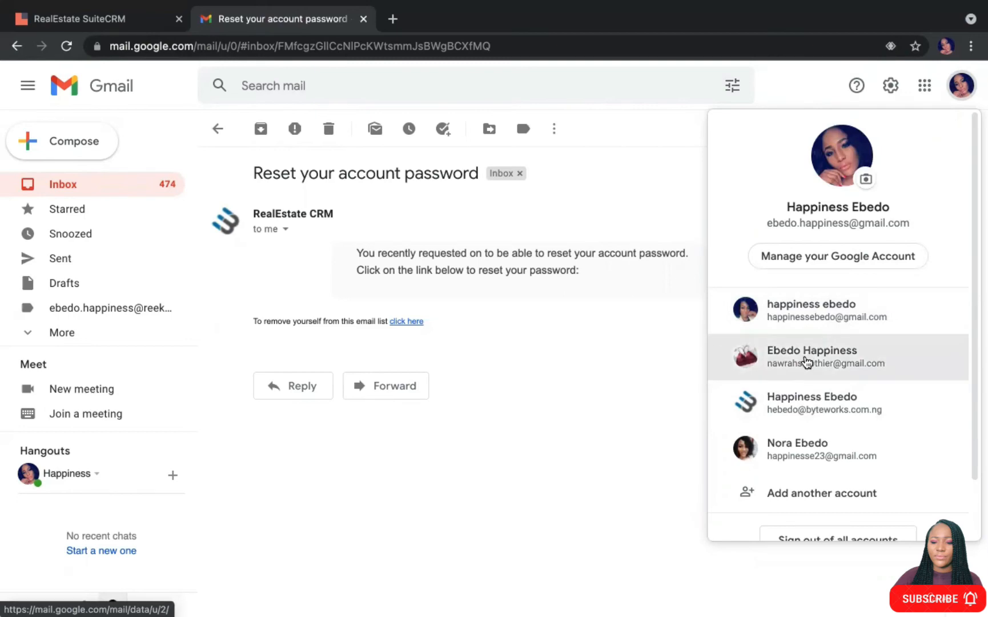
In another recipient's Gmail inbox, open the email and follow its unsubscribe link to opt out
{"action": "left_click", "coordinate": [806, 360]}
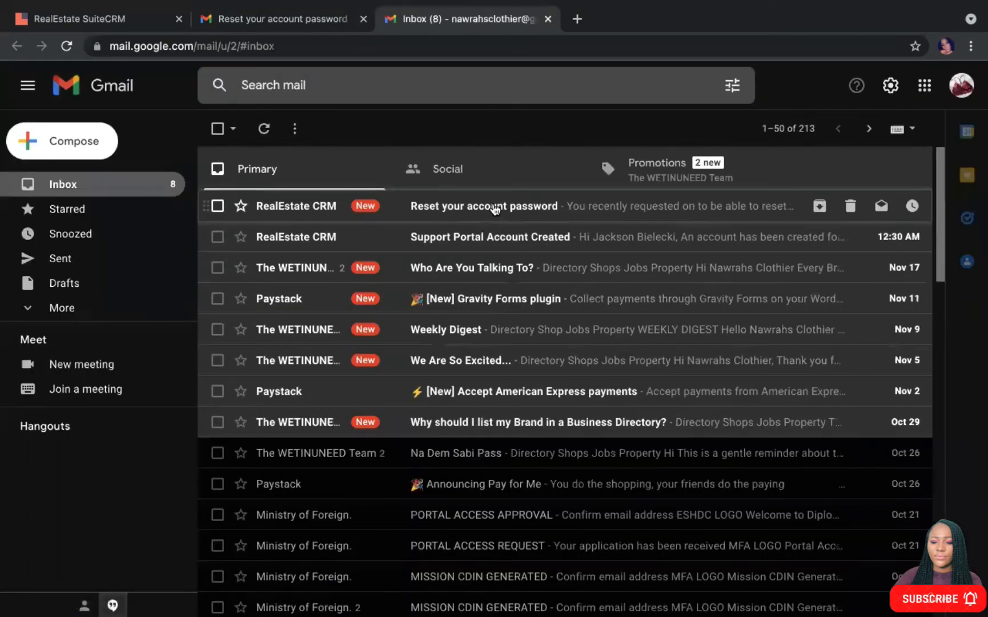
{"action": "left_click", "coordinate": [494, 211]}
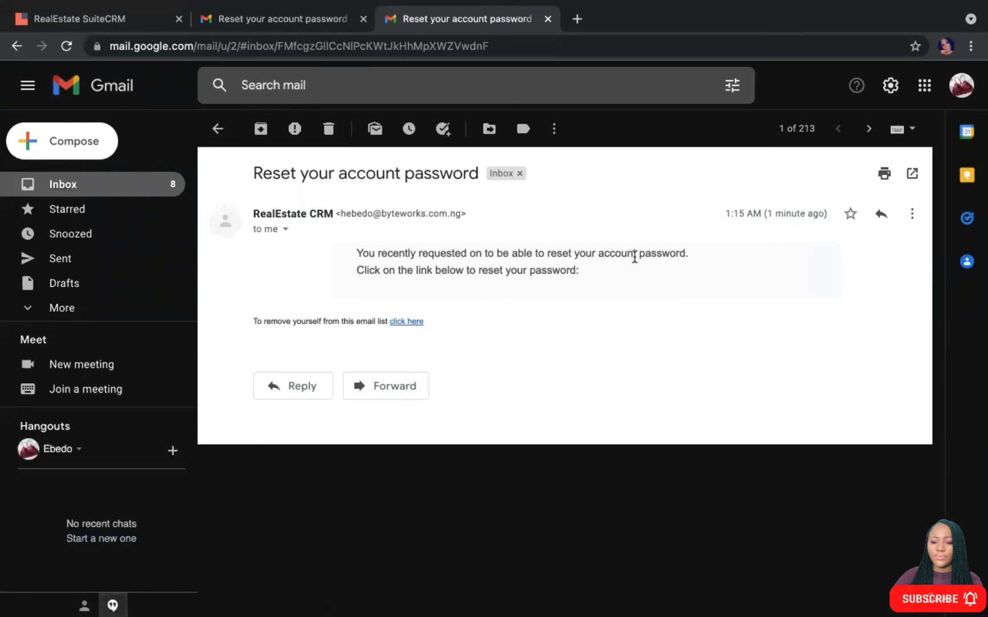
{"action": "left_click", "coordinate": [393, 321]}
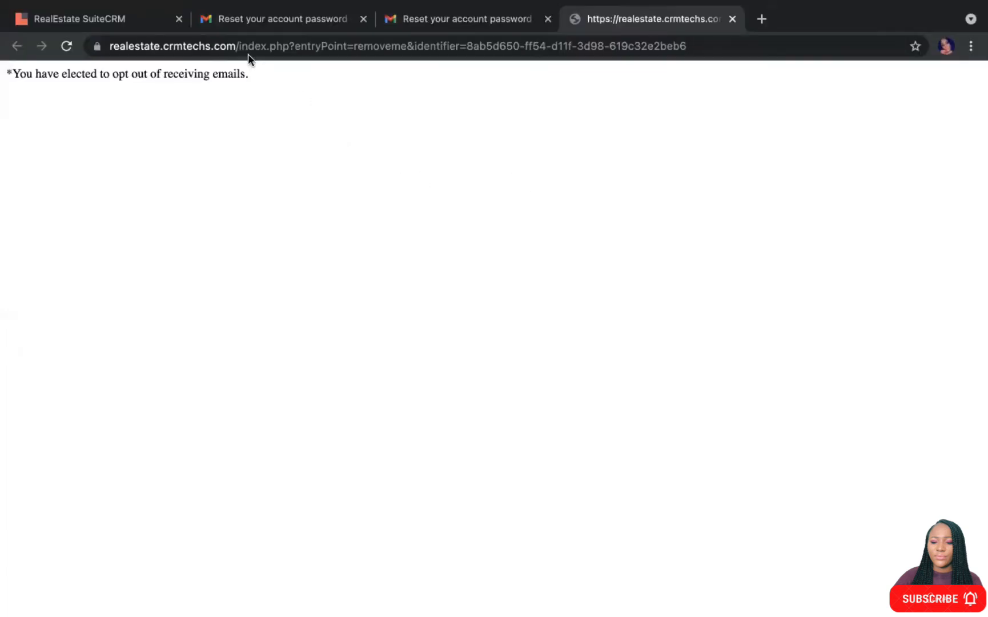
{"action": "left_click", "coordinate": [257, 21]}
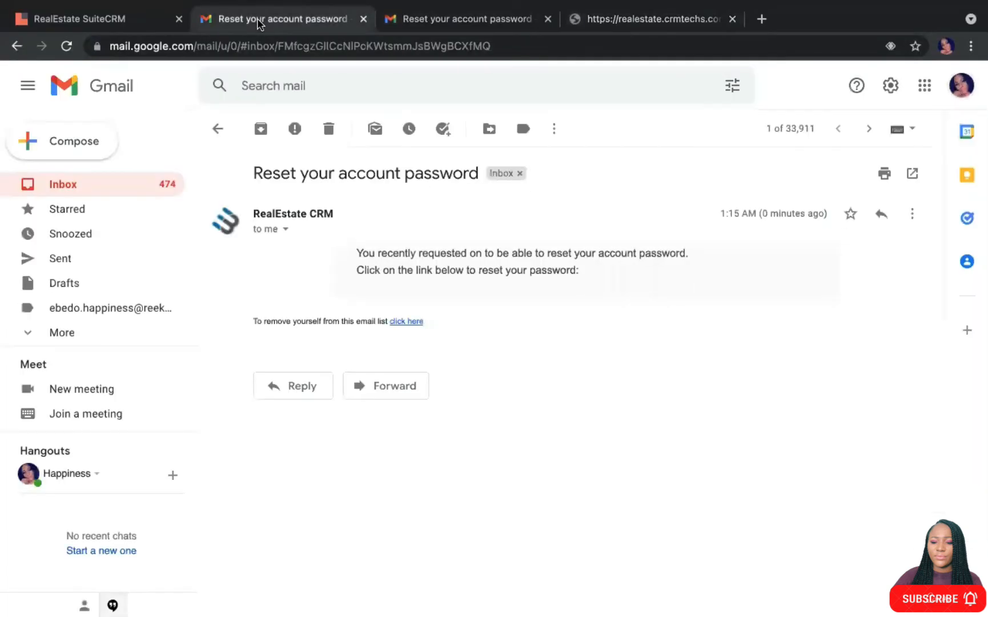
Back in SuiteCRM, open the New Arrivals campaign and choose View Status from Actions
{"action": "left_click", "coordinate": [92, 19]}
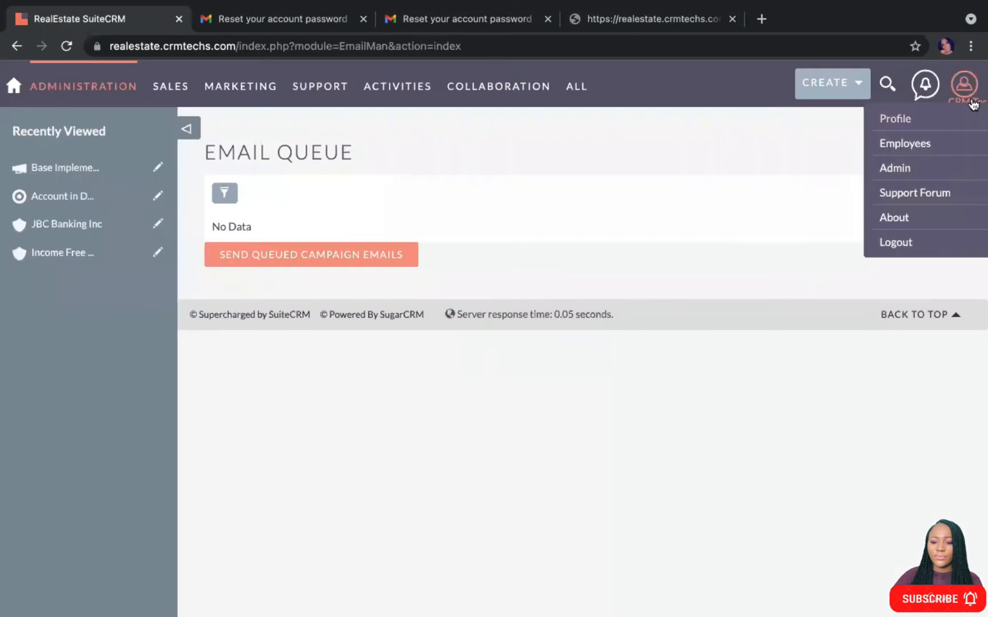
{"action": "mouse_move", "coordinate": [572, 97]}
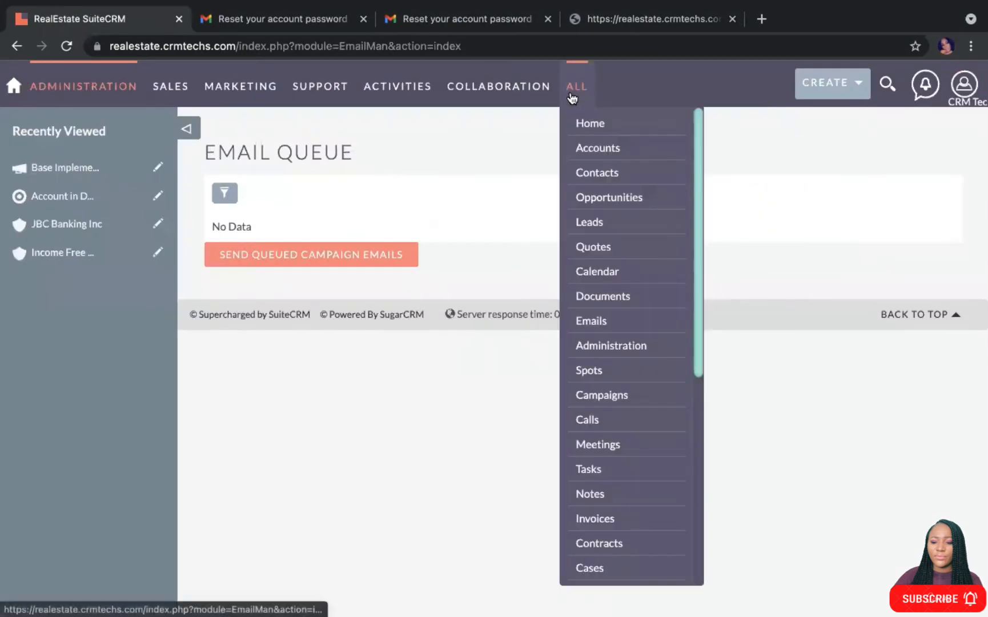
{"action": "left_click", "coordinate": [607, 395]}
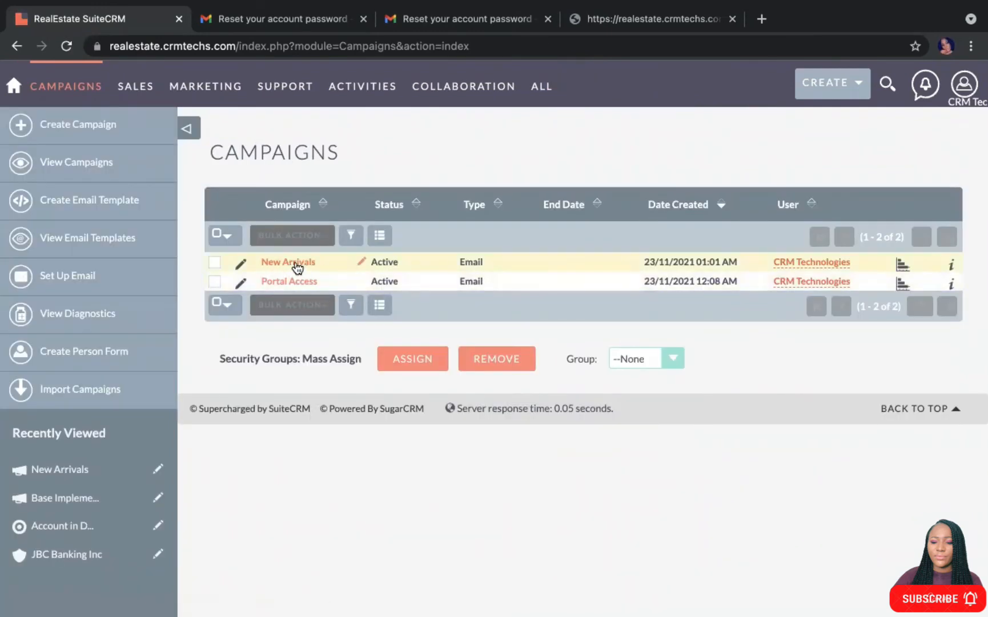
{"action": "left_click", "coordinate": [293, 263]}
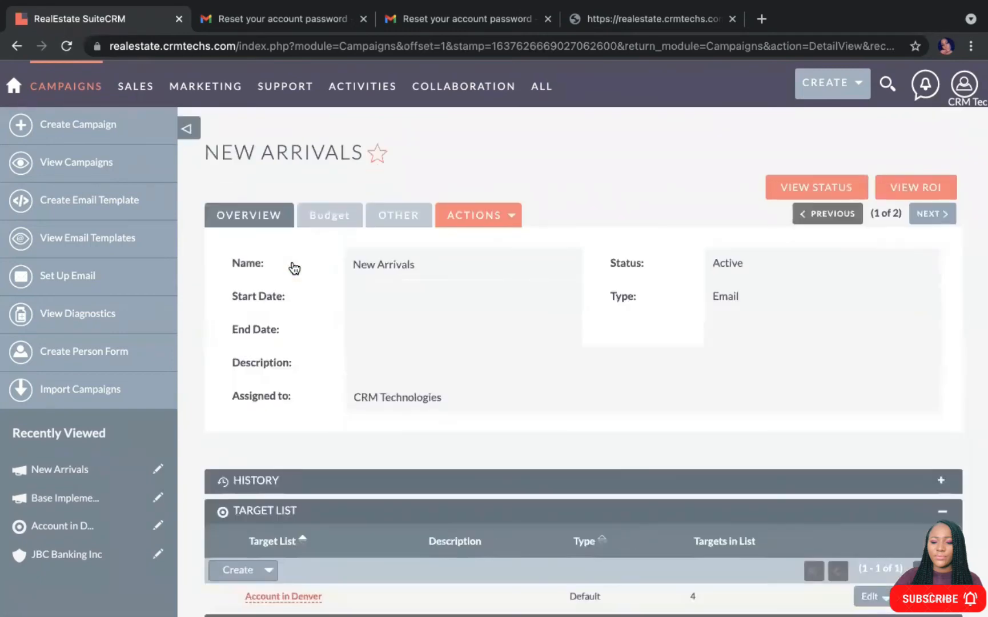
{"action": "left_click", "coordinate": [512, 218]}
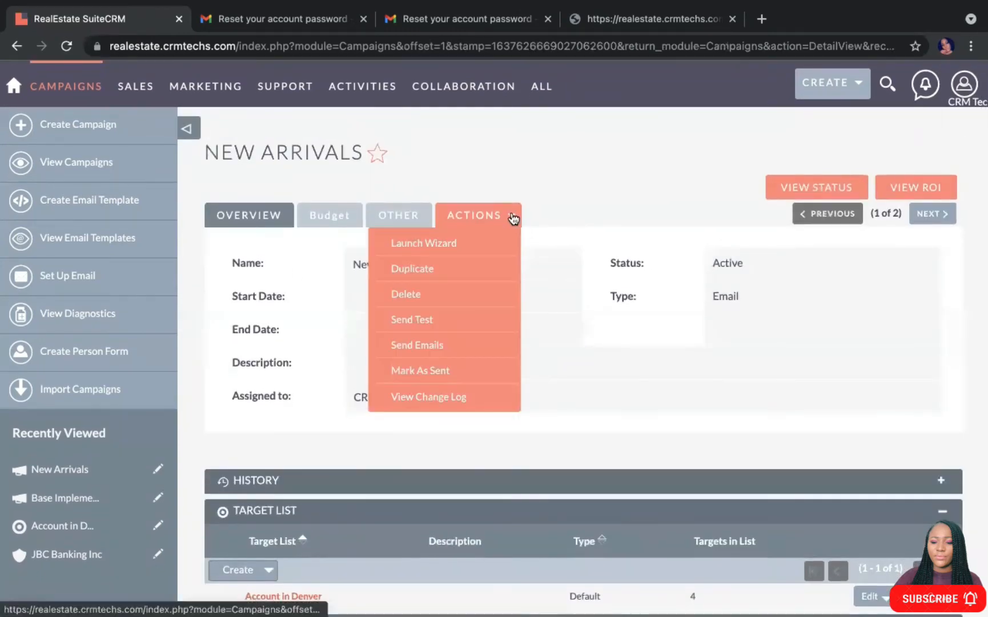
{"action": "left_click", "coordinate": [808, 192]}
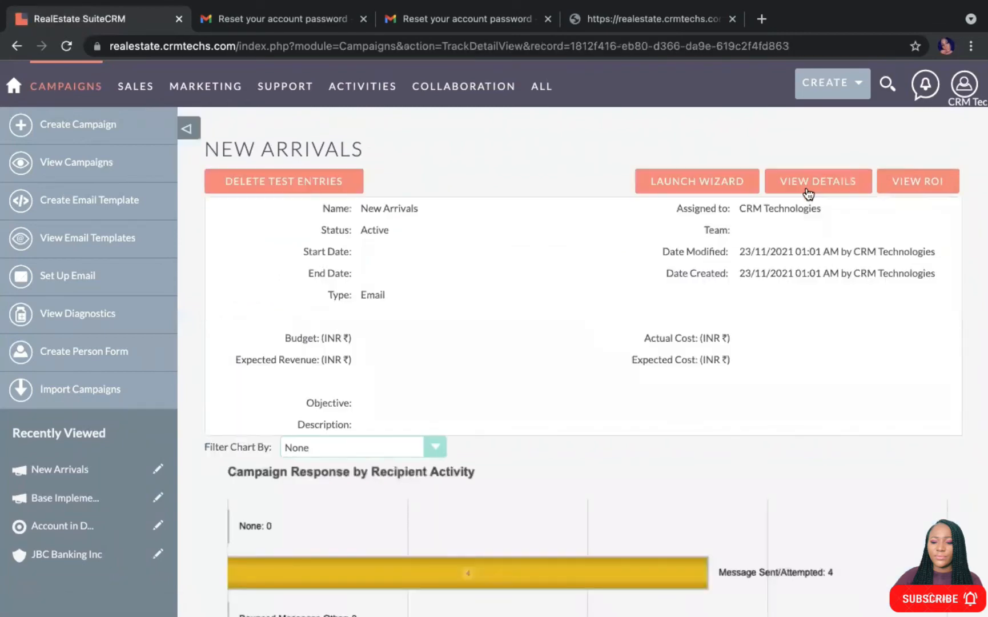
{"action": "scroll", "coordinate": [557, 411], "scroll_direction": "down", "scroll_amount": 5}
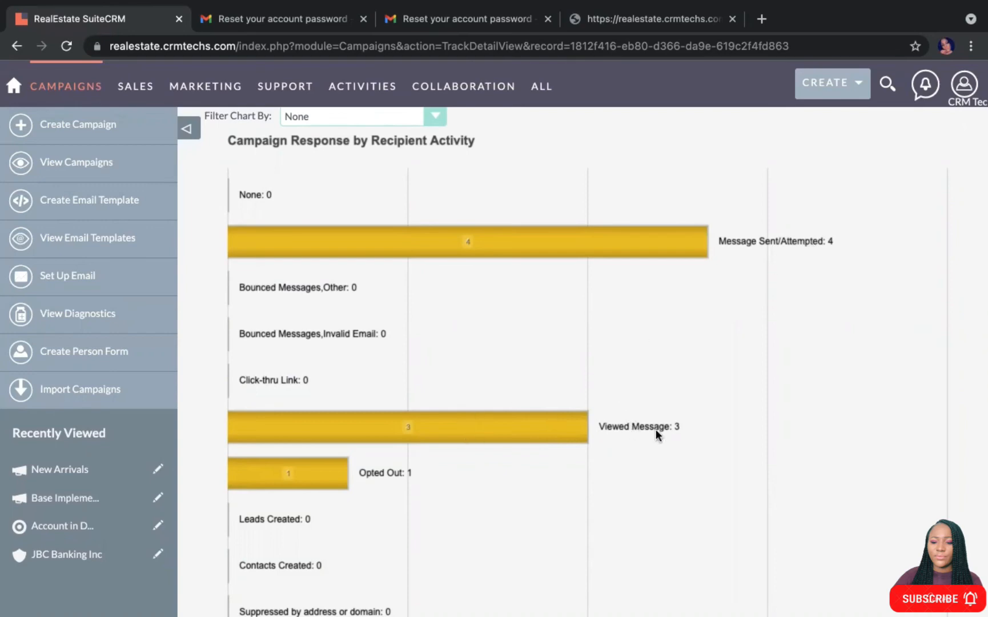
{"action": "scroll", "coordinate": [550, 438], "scroll_direction": "down", "scroll_amount": 3}
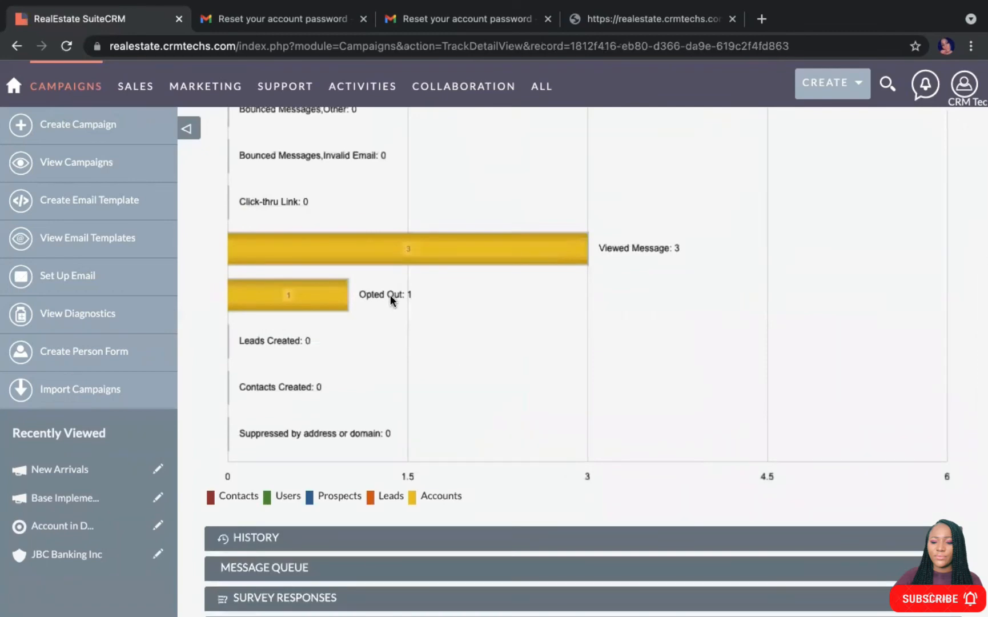
{"action": "scroll", "coordinate": [449, 299], "scroll_direction": "up", "scroll_amount": 5}
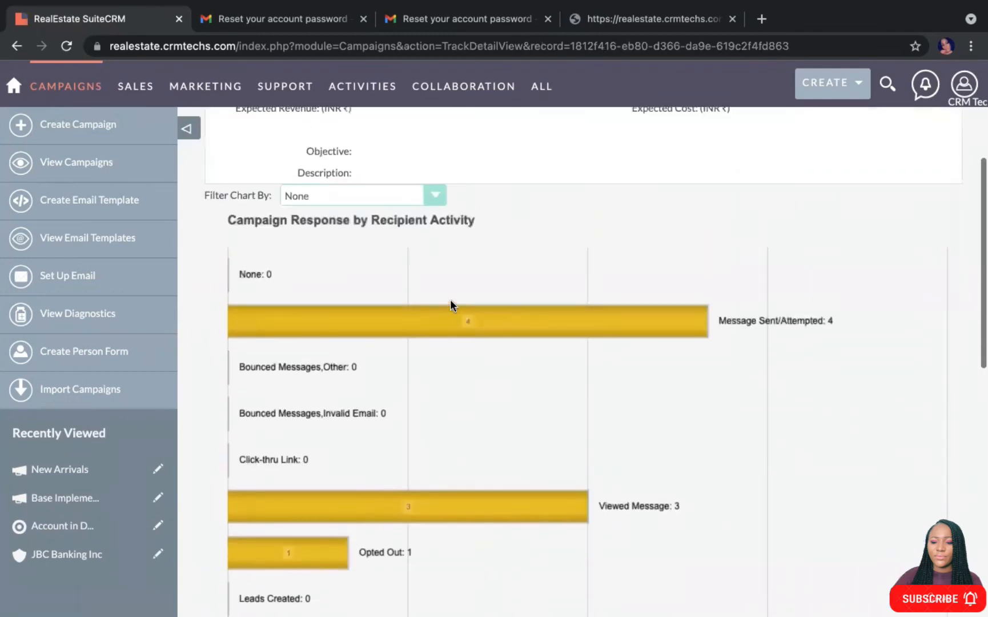
{"action": "scroll", "coordinate": [450, 299], "scroll_direction": "down", "scroll_amount": 3}
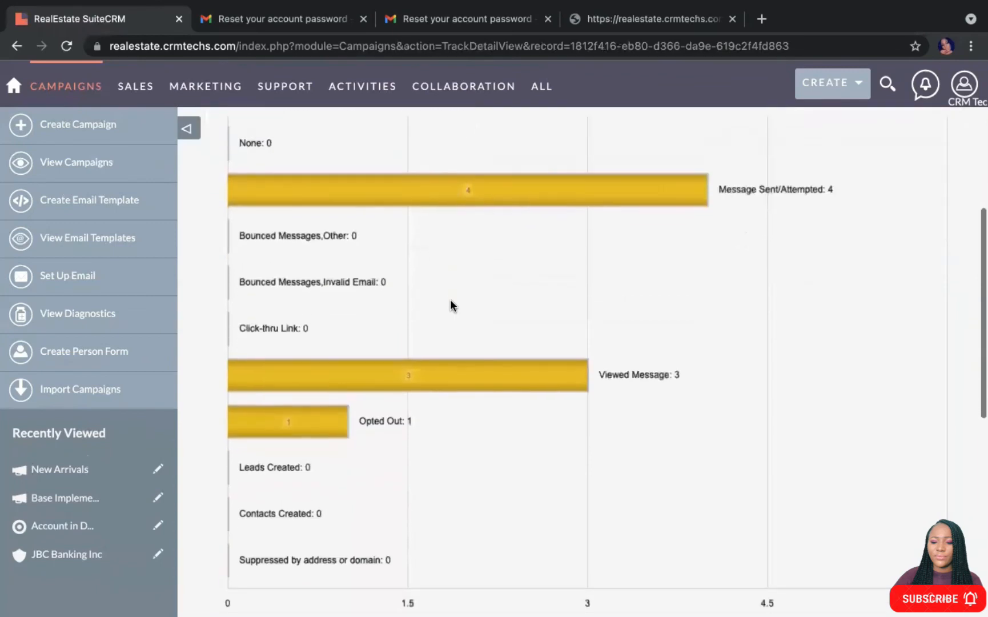
{"action": "scroll", "coordinate": [449, 299], "scroll_direction": "down", "scroll_amount": 4}
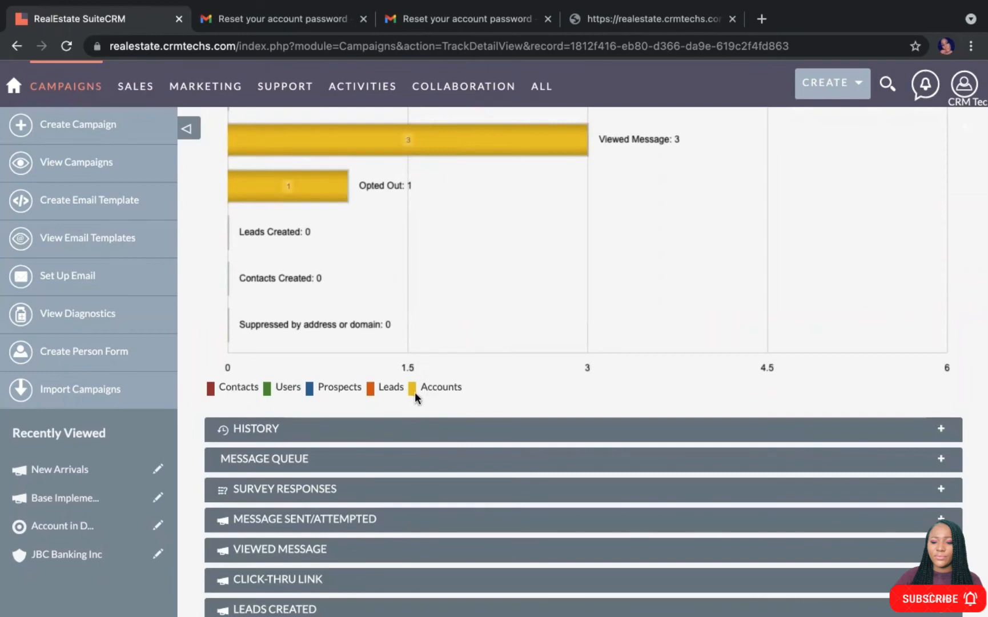
{"action": "scroll", "coordinate": [389, 336], "scroll_direction": "up", "scroll_amount": 3}
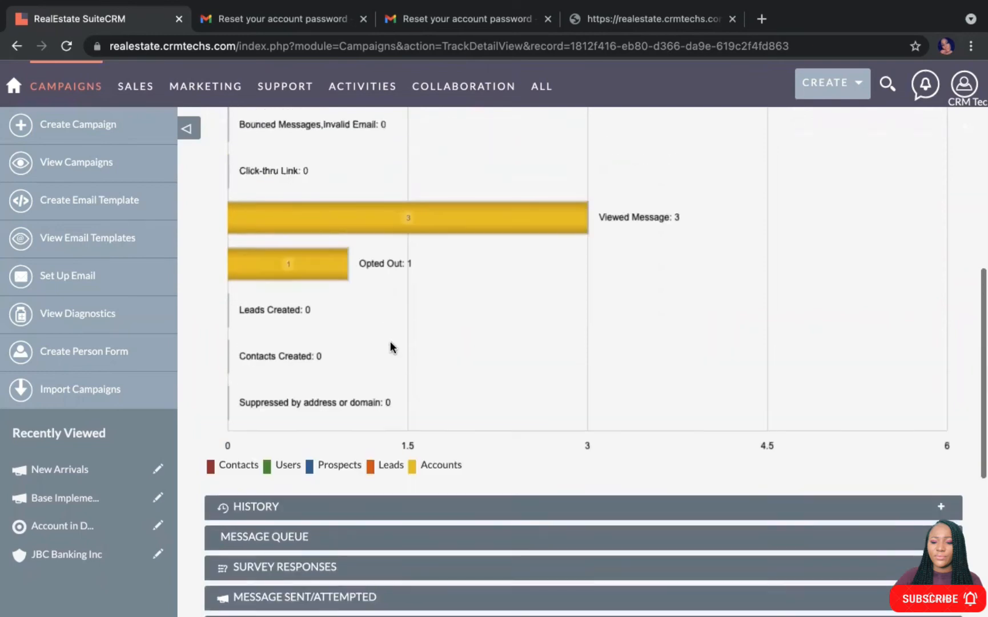
{"action": "scroll", "coordinate": [390, 341], "scroll_direction": "up", "scroll_amount": 14}
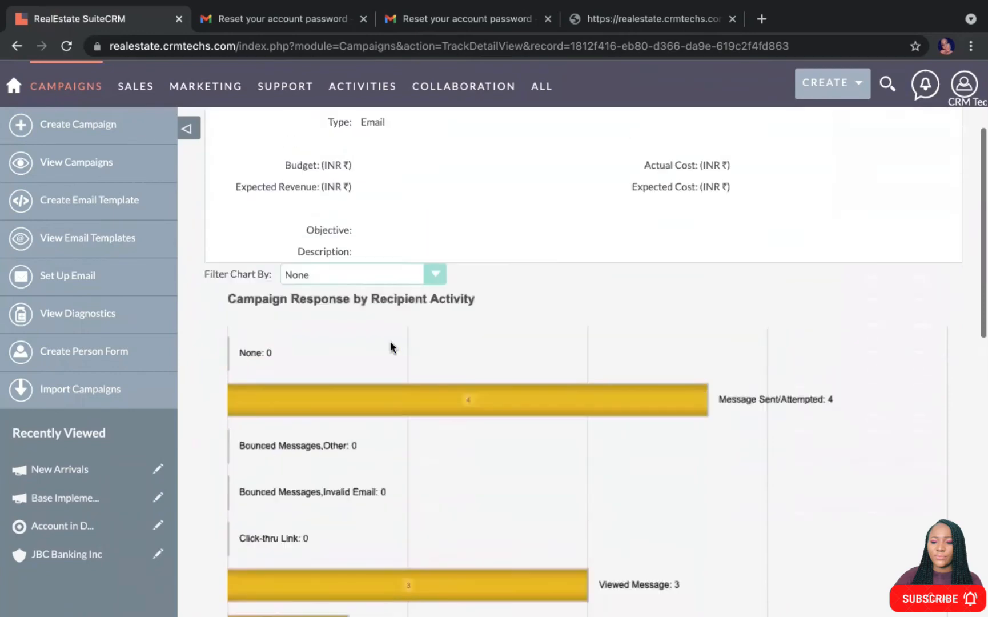
{"action": "scroll", "coordinate": [394, 337], "scroll_direction": "up", "scroll_amount": 2}
{"action": "scroll", "coordinate": [419, 343], "scroll_direction": "down", "scroll_amount": 10}
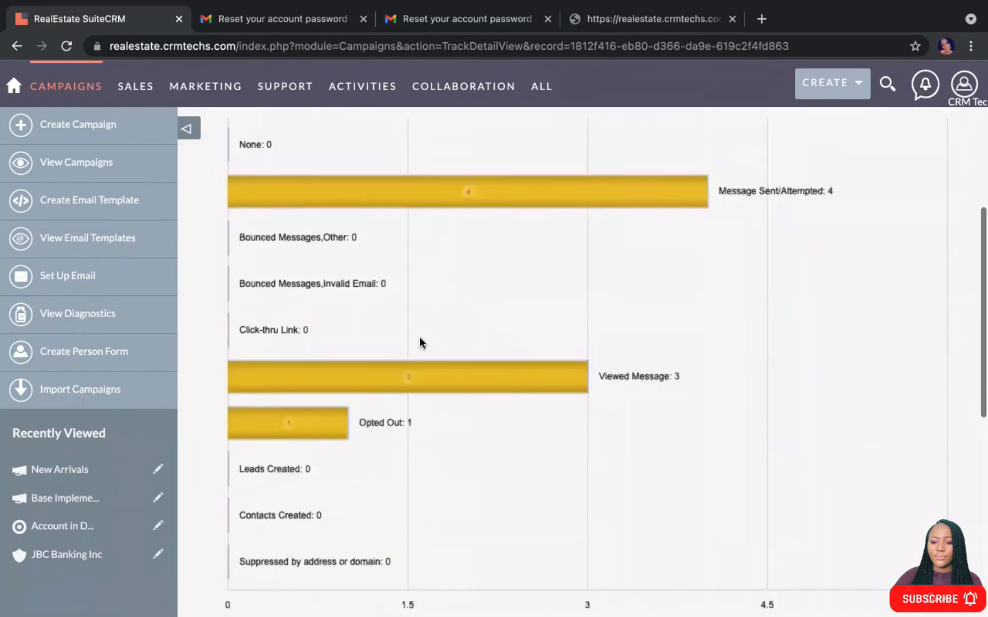
{"action": "scroll", "coordinate": [421, 341], "scroll_direction": "down", "scroll_amount": 18}
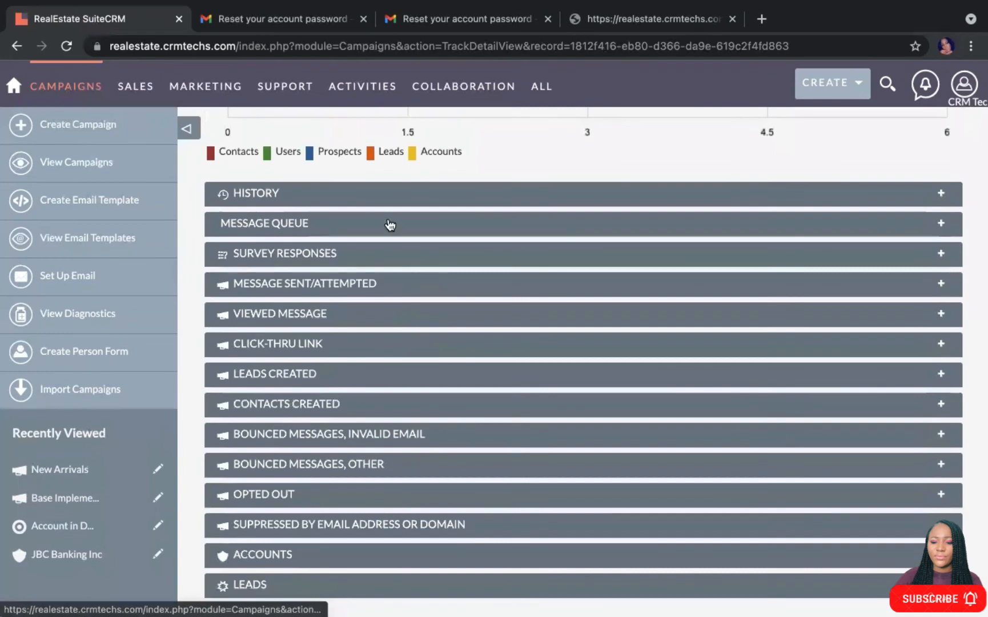
Expand Message Queue, then review and collapse the Message Sent/Attempted and Viewed Message lists
{"action": "left_click", "coordinate": [390, 224]}
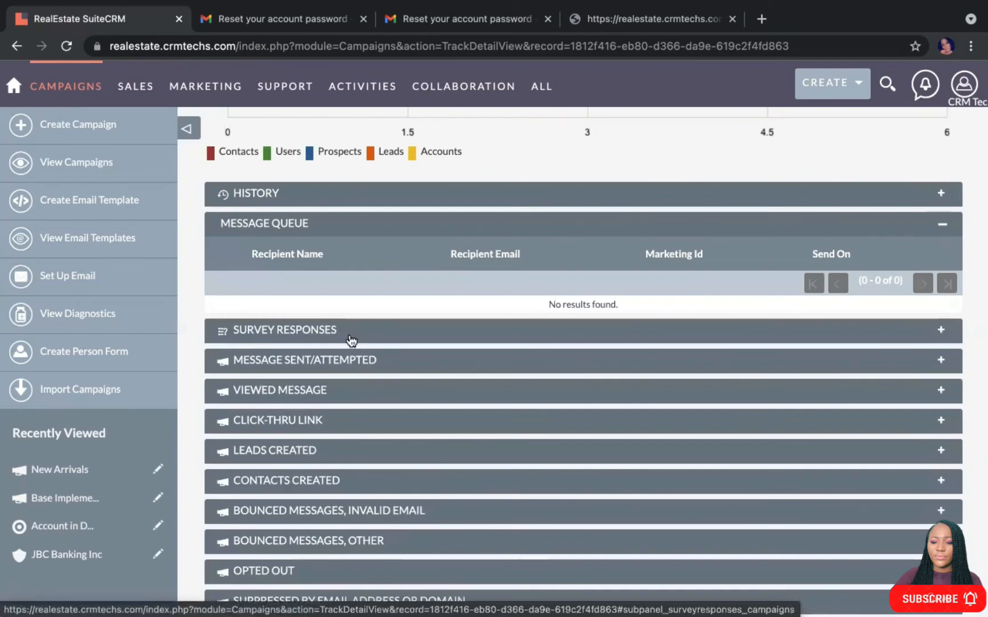
{"action": "left_click", "coordinate": [346, 362]}
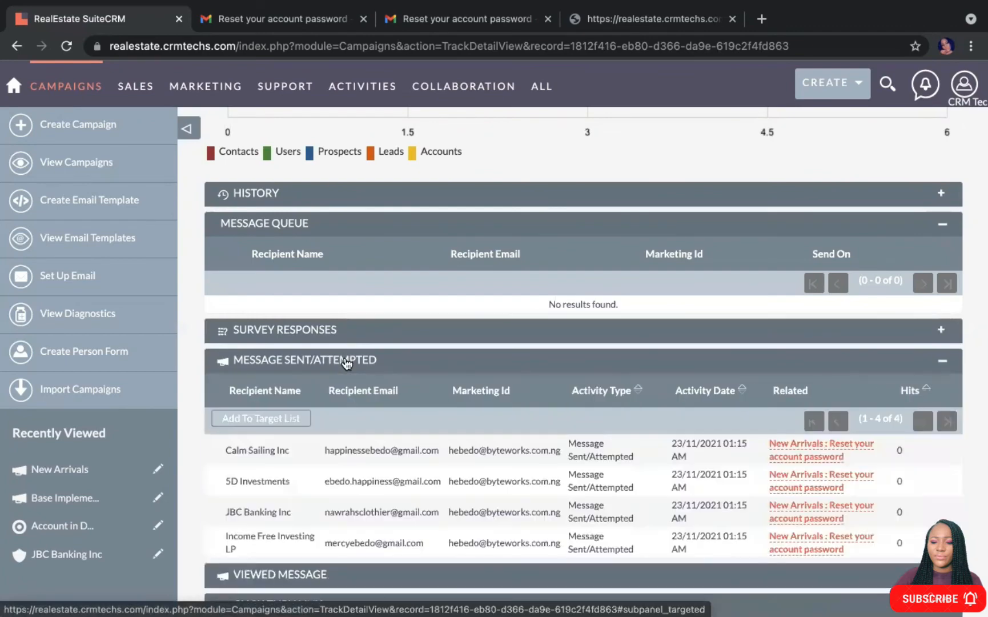
{"action": "scroll", "coordinate": [433, 432], "scroll_direction": "down", "scroll_amount": 2}
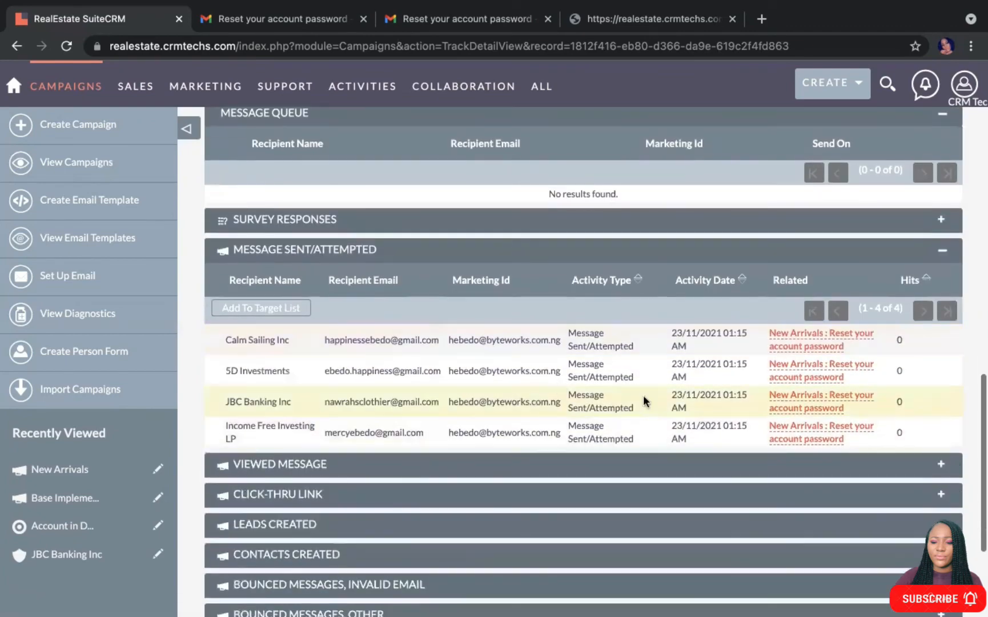
{"action": "left_click", "coordinate": [261, 251]}
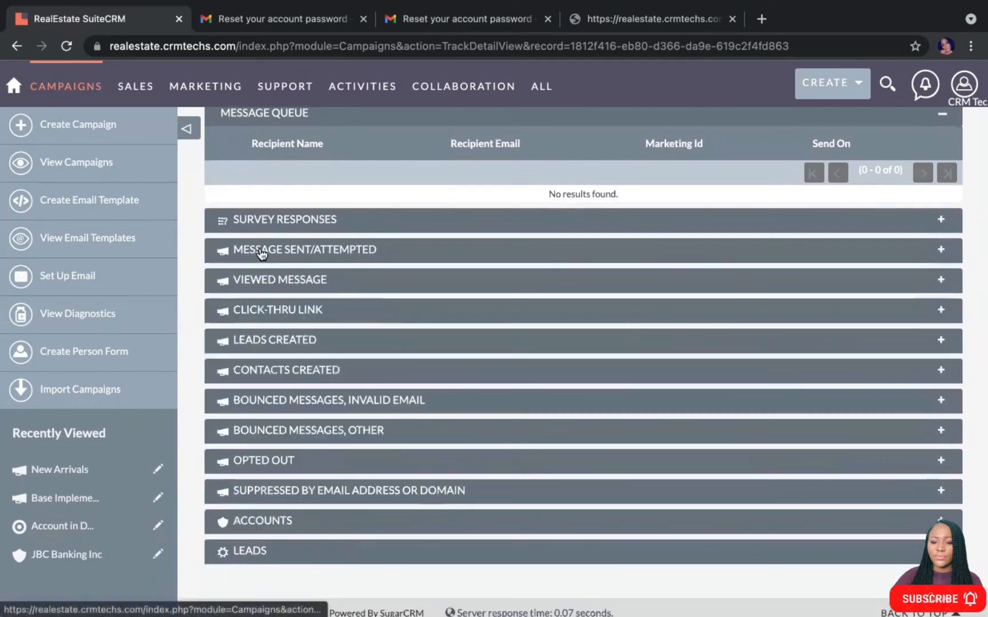
{"action": "left_click", "coordinate": [304, 284]}
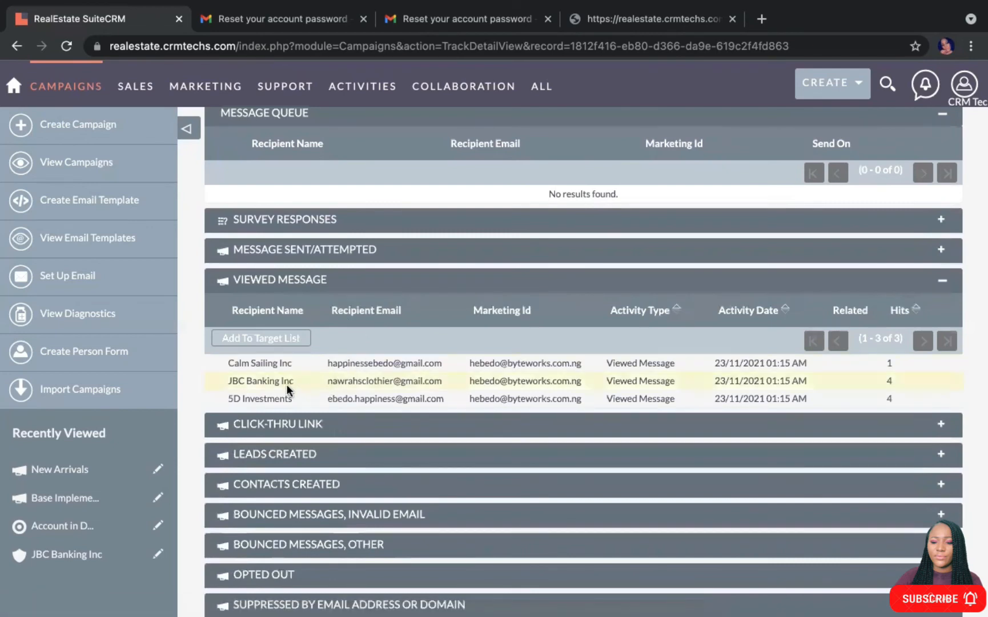
{"action": "left_click", "coordinate": [318, 282]}
Check the empty Click-thru Link list and the Opted Out recipient, collapsing both afterwards
{"action": "left_click", "coordinate": [298, 311]}
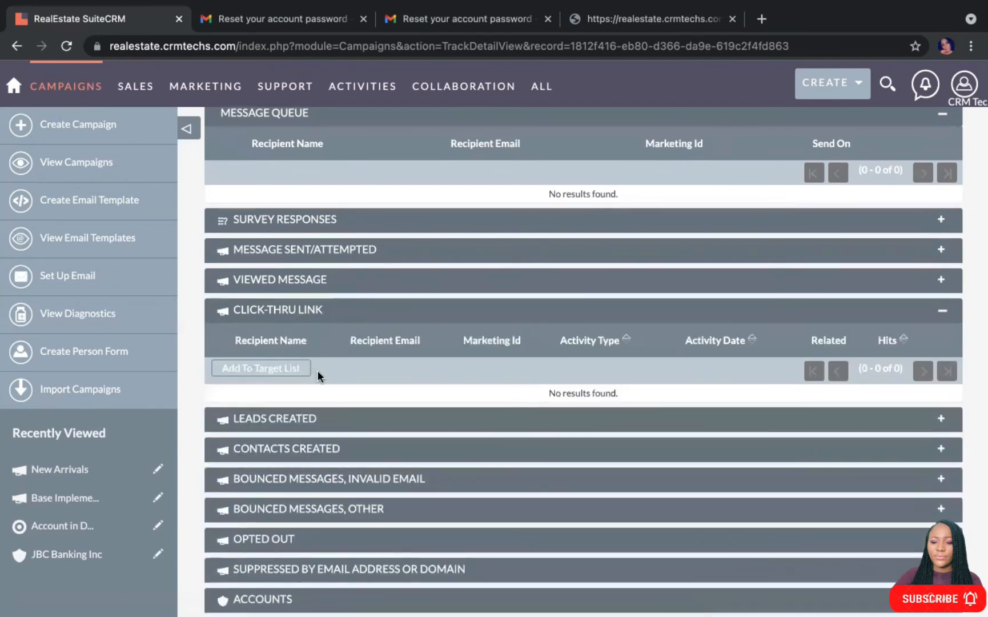
{"action": "left_click", "coordinate": [296, 312]}
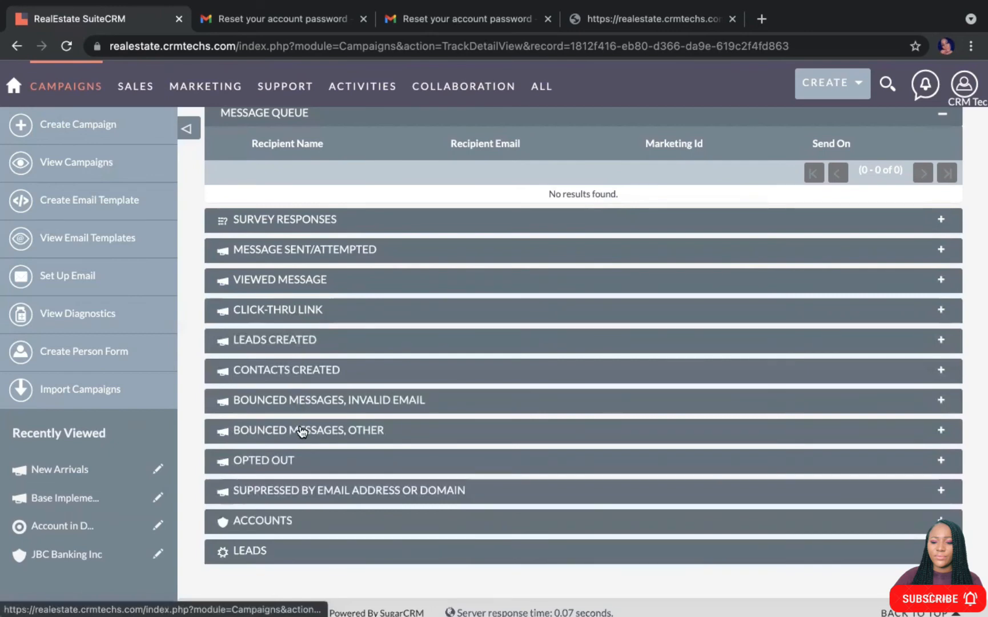
{"action": "left_click", "coordinate": [295, 461]}
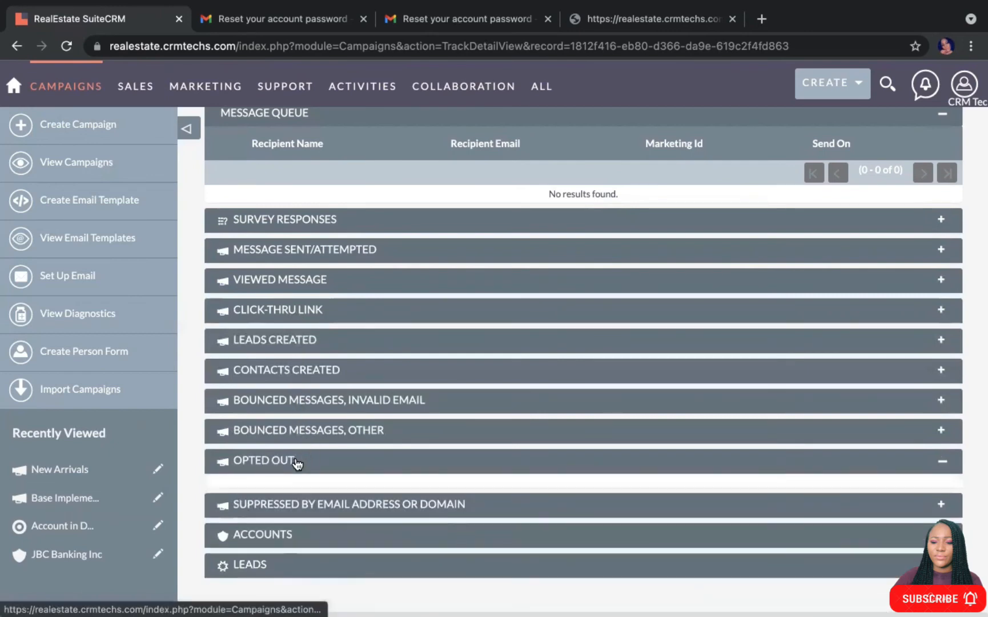
{"action": "scroll", "coordinate": [294, 462], "scroll_direction": "down", "scroll_amount": 3}
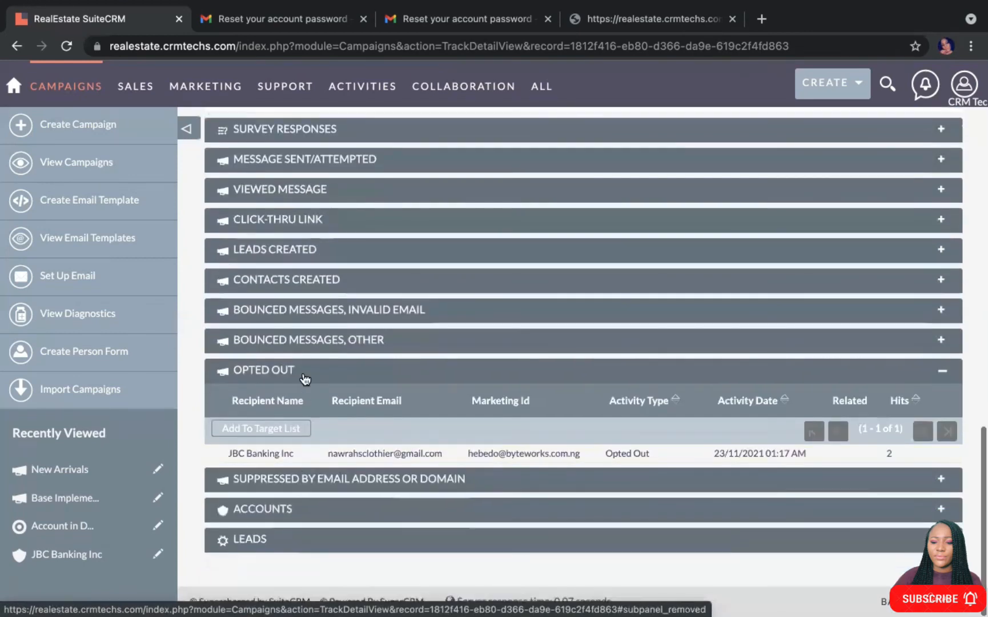
{"action": "left_click", "coordinate": [308, 372]}
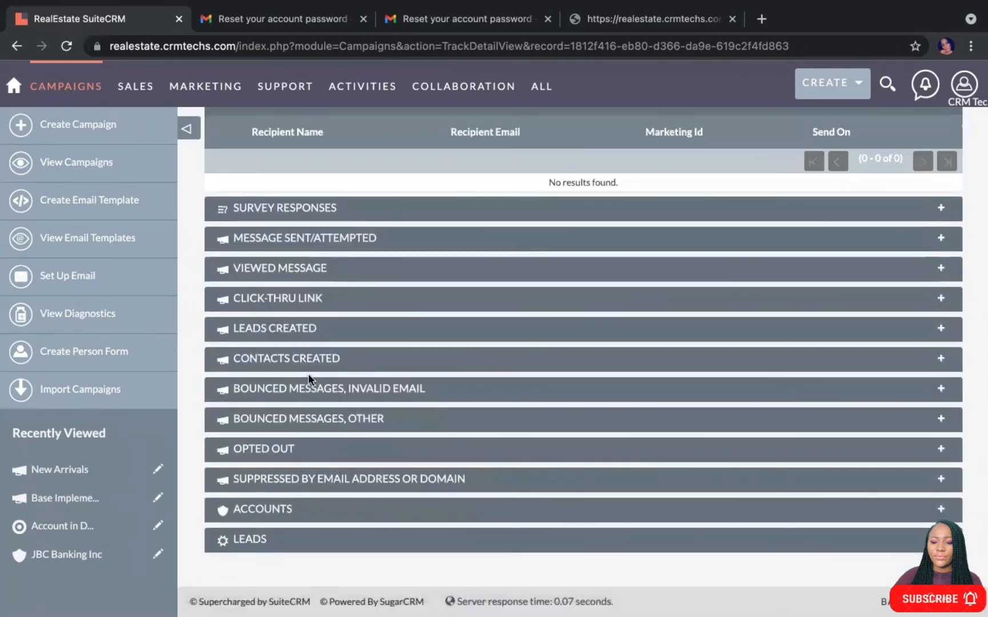
{"action": "scroll", "coordinate": [313, 451], "scroll_direction": "up", "scroll_amount": 1}
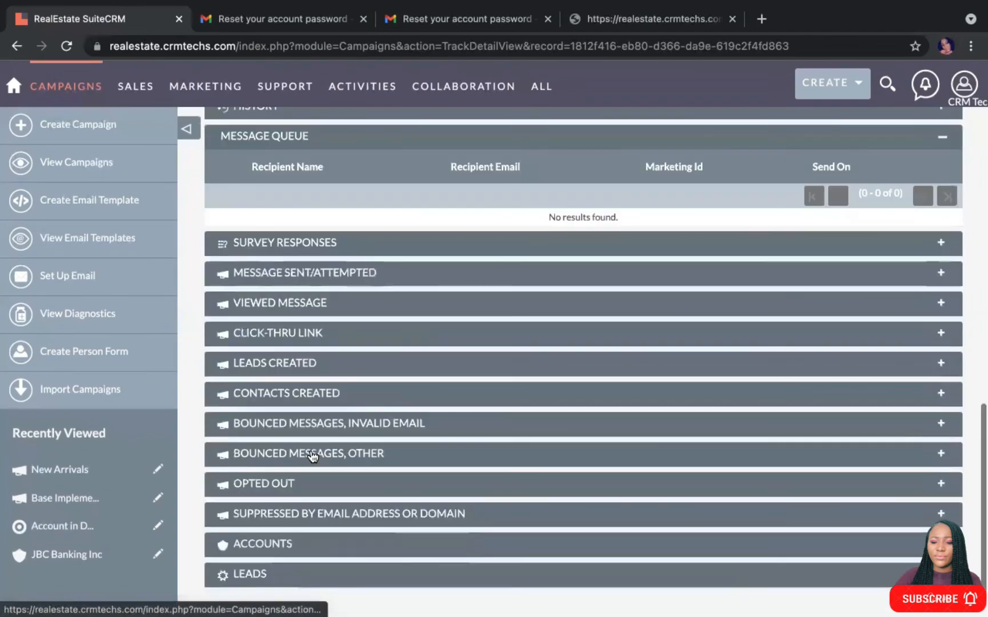
{"action": "scroll", "coordinate": [312, 455], "scroll_direction": "up", "scroll_amount": 10}
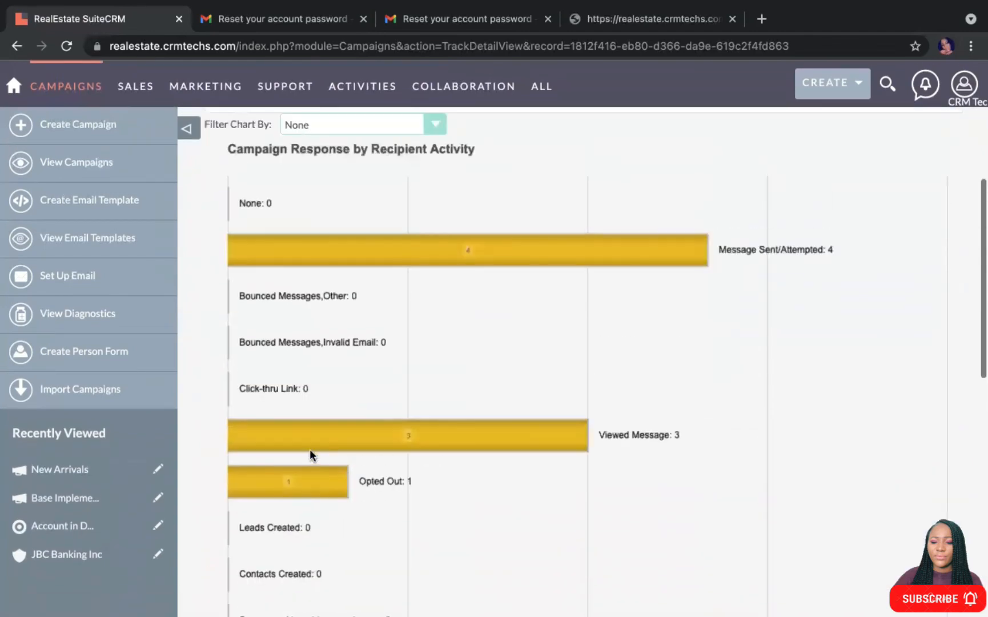
{"action": "scroll", "coordinate": [310, 449], "scroll_direction": "up", "scroll_amount": 4}
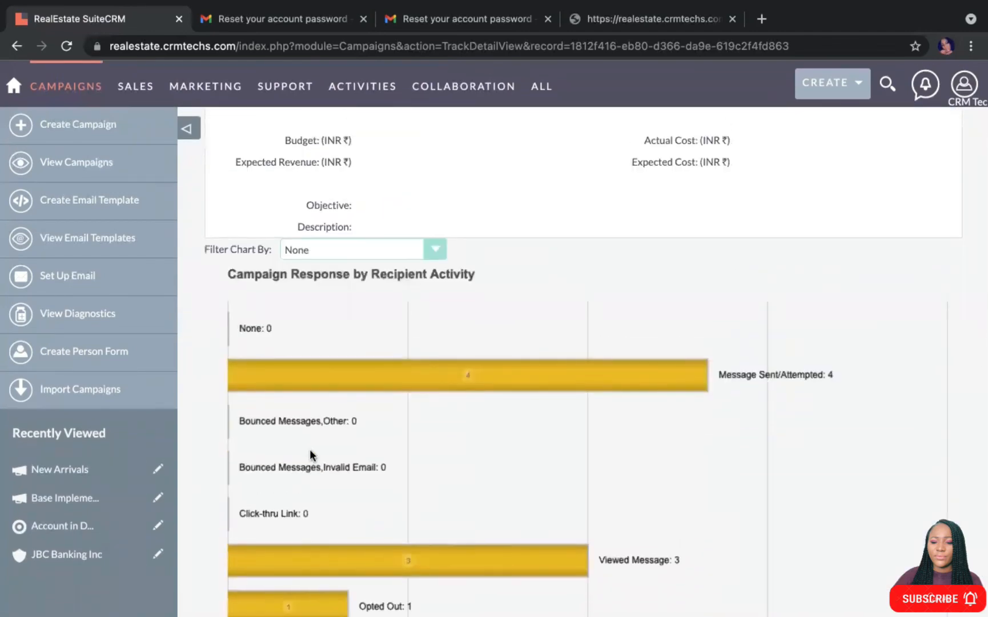
{"action": "scroll", "coordinate": [309, 449], "scroll_direction": "up", "scroll_amount": 5}
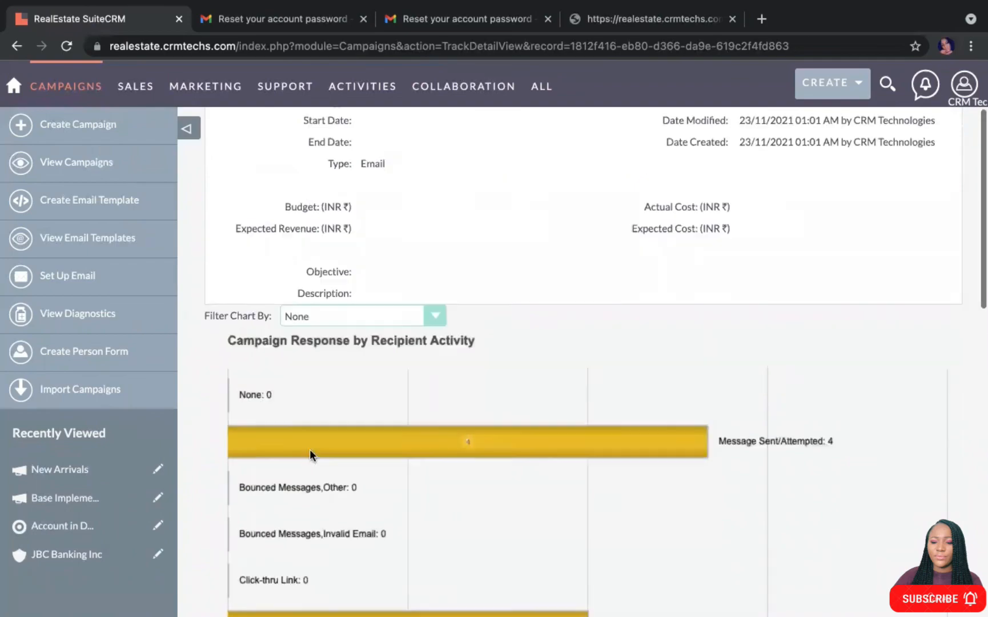